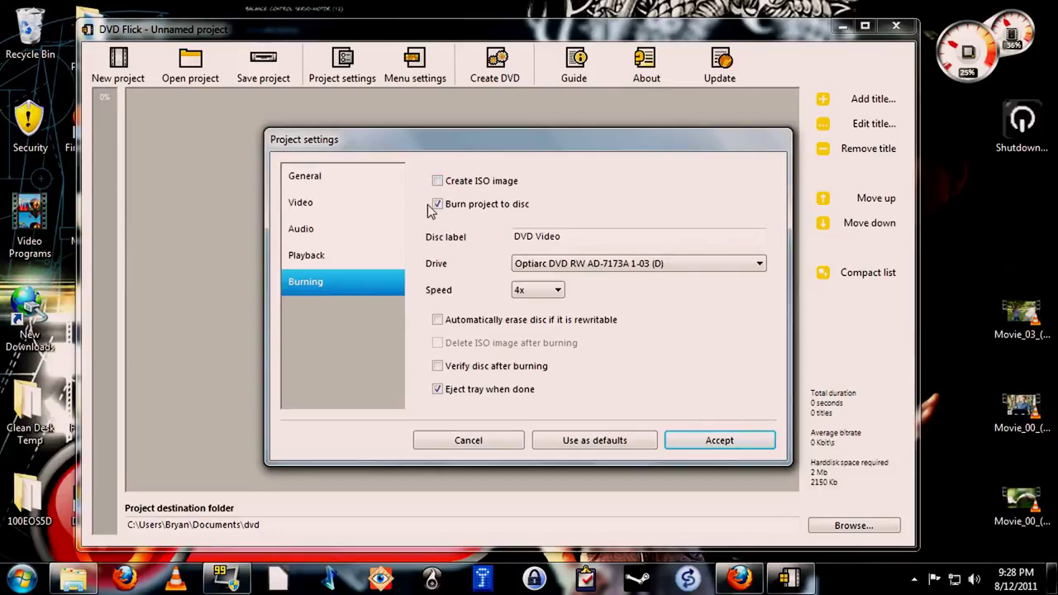
# Choose the Optiarc DVD RW AD-7173A (D) burning drive, save the settings as defaults and accept the project settings
pyautogui.click(572, 266)
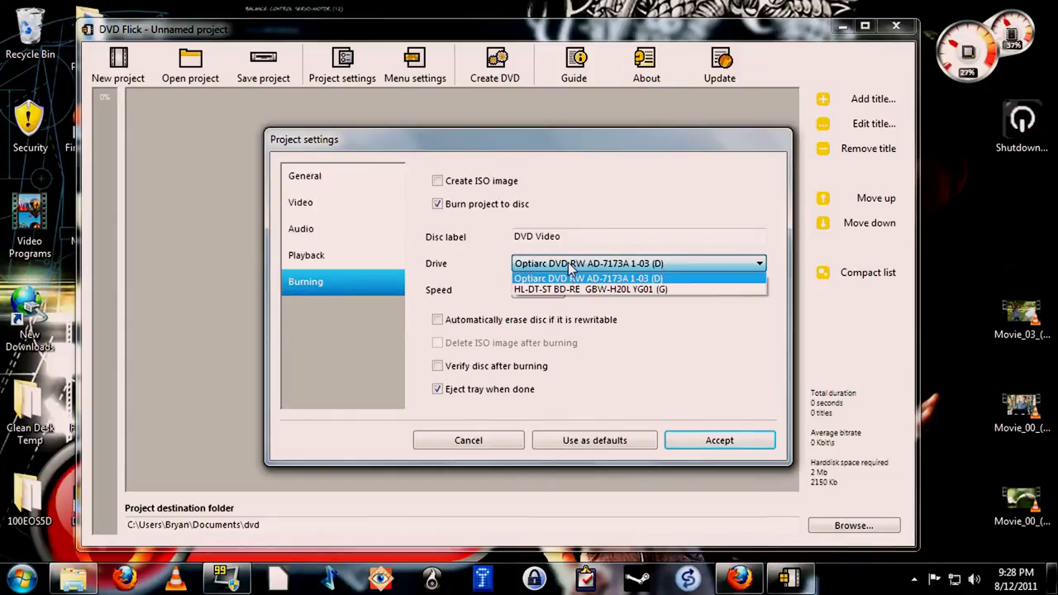
pyautogui.click(570, 278)
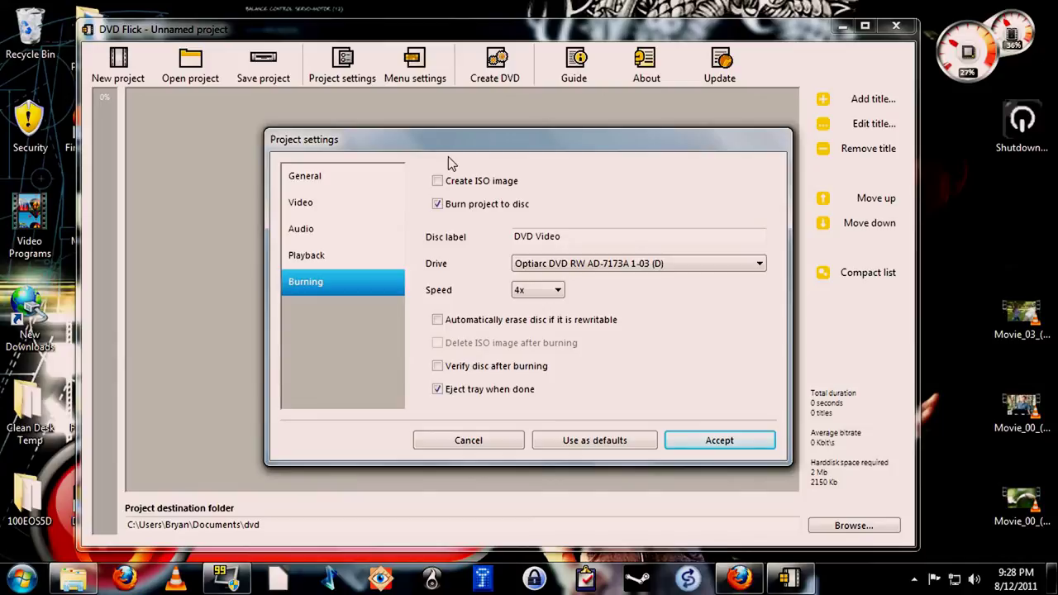
pyautogui.click(438, 390)
pyautogui.click(569, 446)
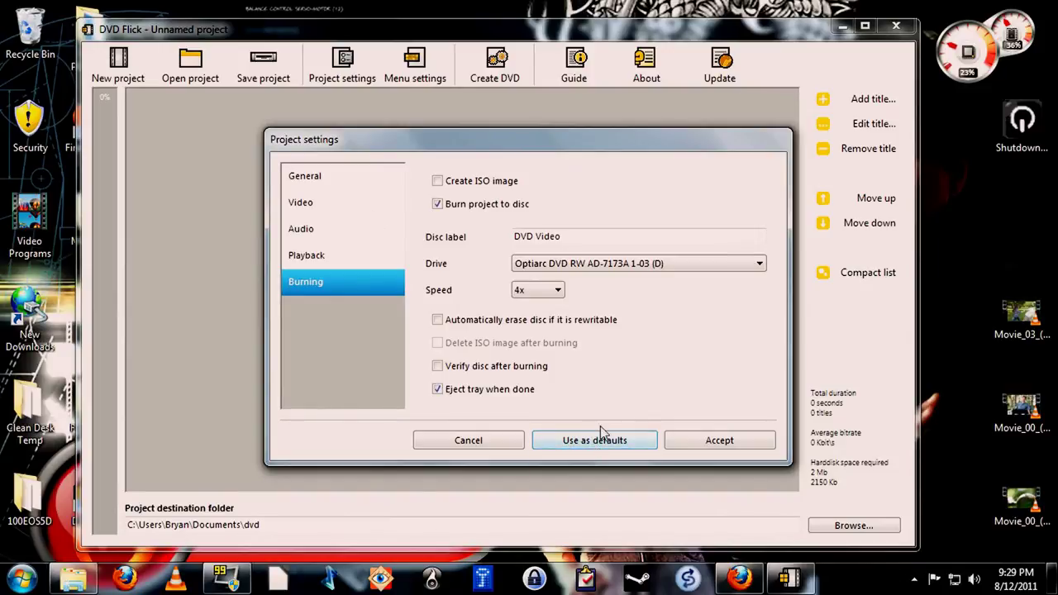
pyautogui.click(723, 444)
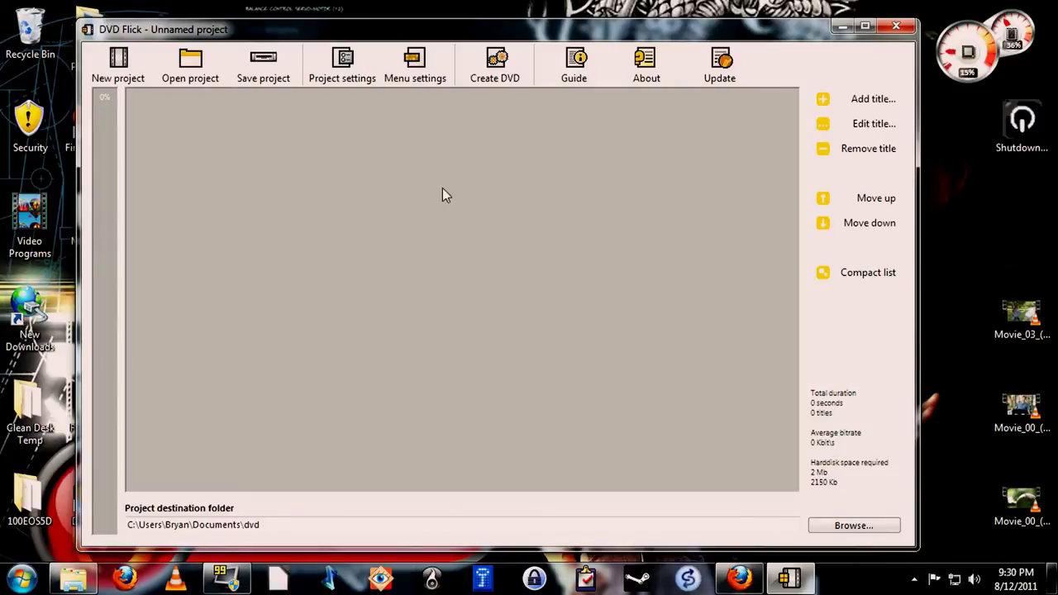
# Add the Desktop video Movie_00_(MVI_1297) to the project as a title
pyautogui.click(860, 102)
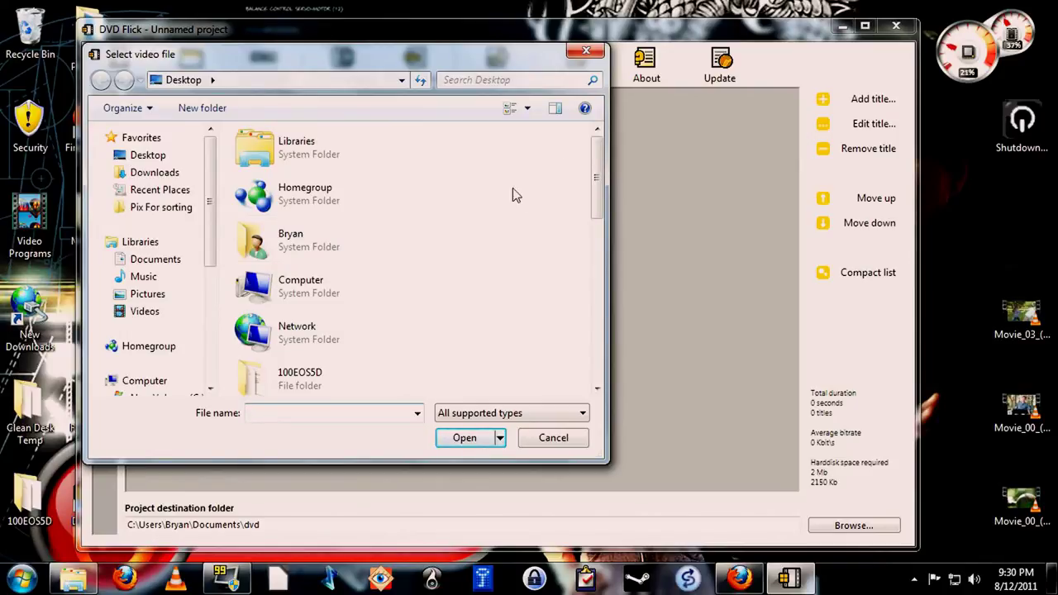
pyautogui.moveTo(596, 170); pyautogui.dragTo(602, 349)
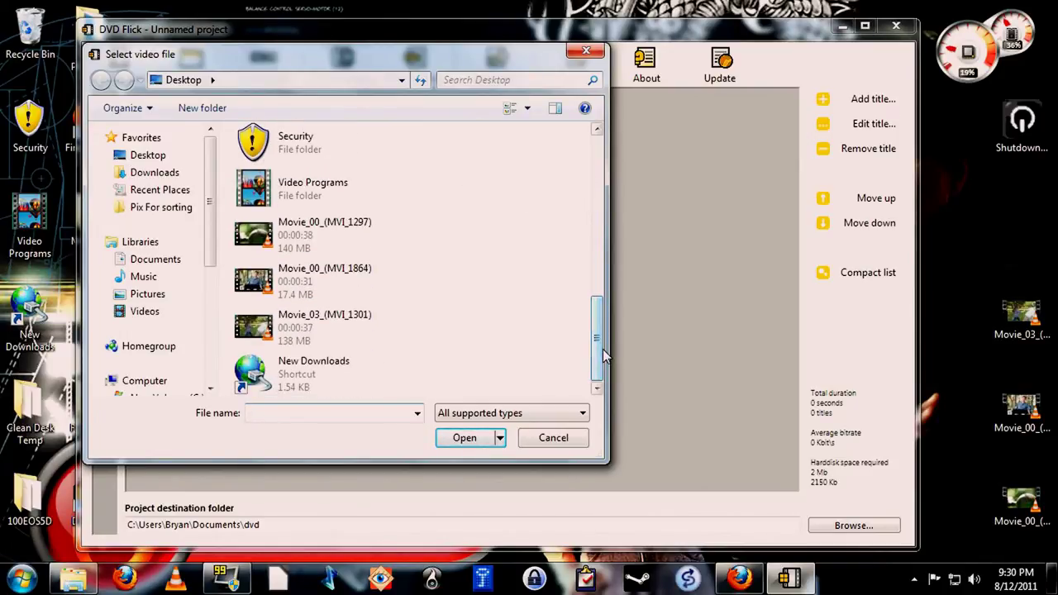
pyautogui.click(265, 244)
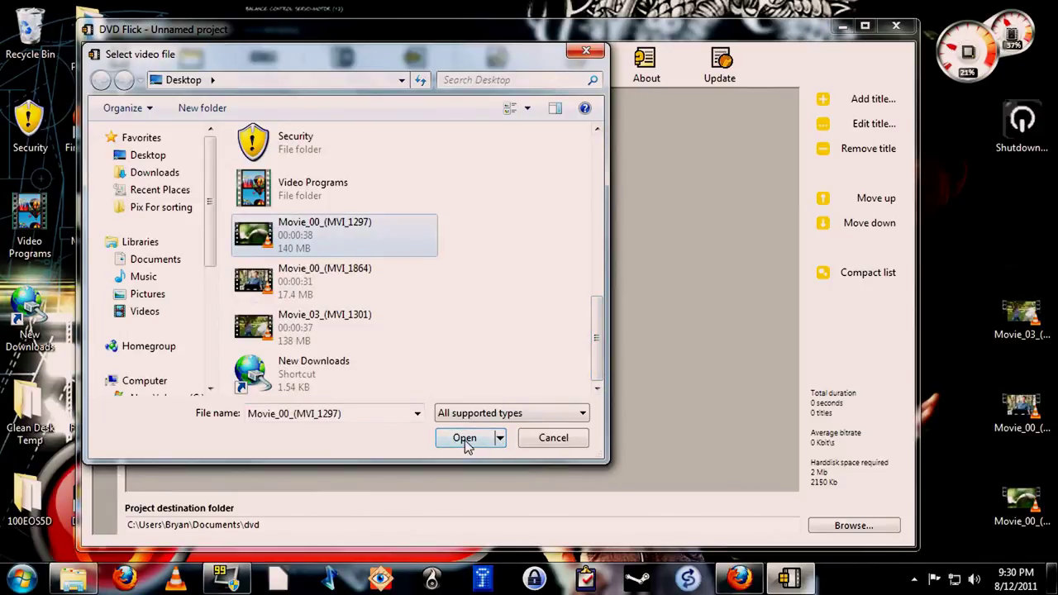
pyautogui.click(466, 439)
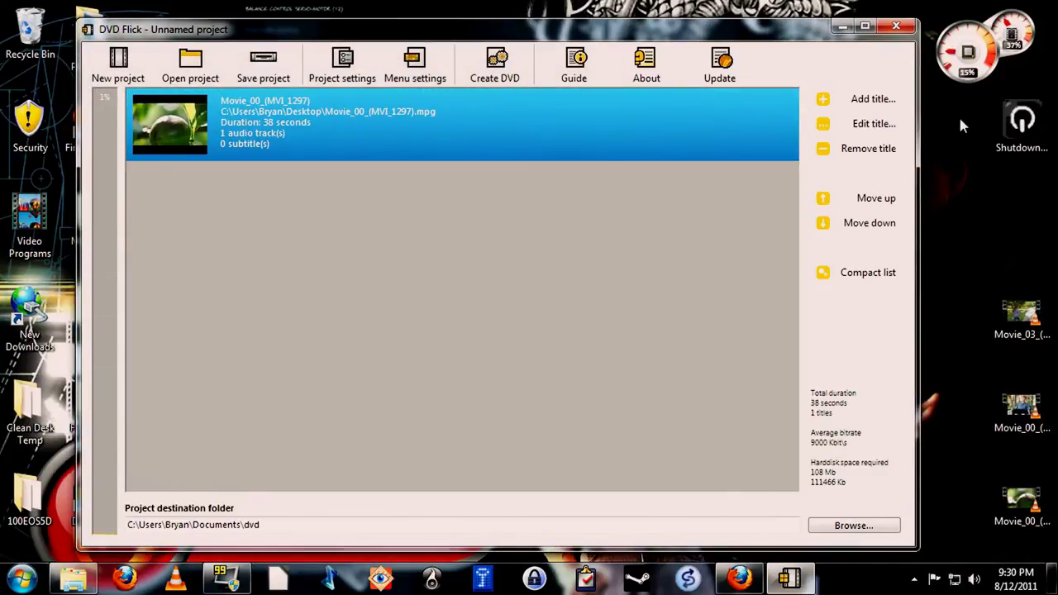
# Add the Desktop video Movie_00_(MVI_1864) to the project as a title
pyautogui.click(879, 100)
pyautogui.moveTo(599, 176); pyautogui.dragTo(591, 349)
pyautogui.click(304, 282)
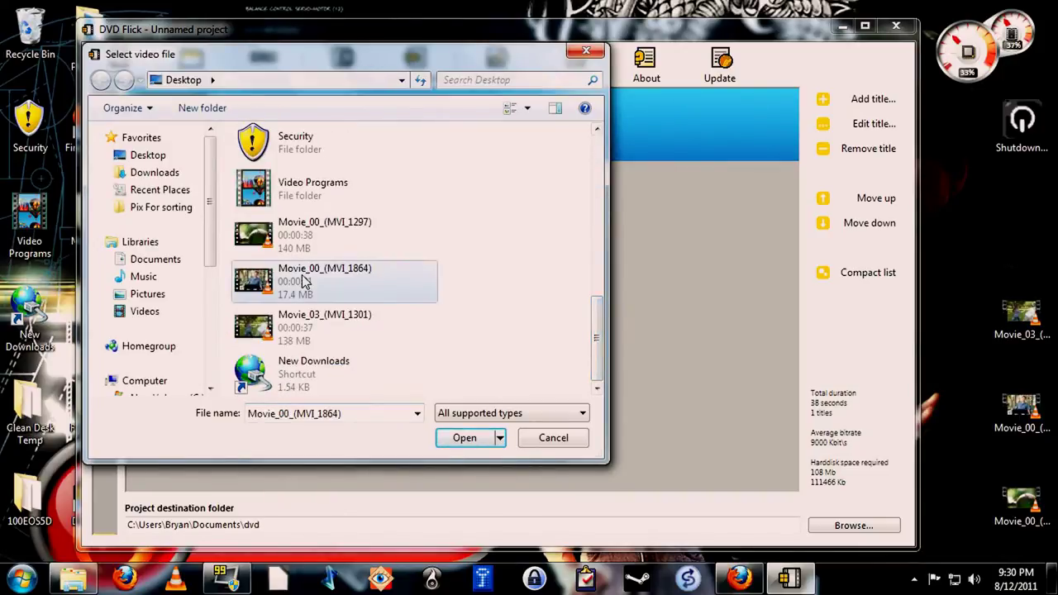
pyautogui.click(468, 439)
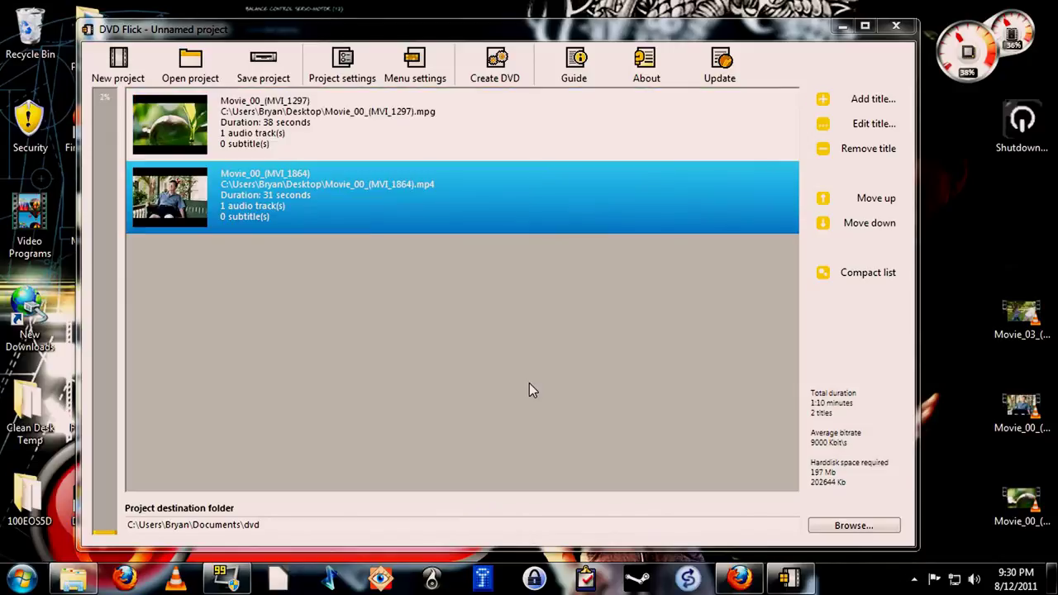
# Add the Desktop video Movie_03_(MVI_1301) to the project as a title
pyautogui.click(860, 99)
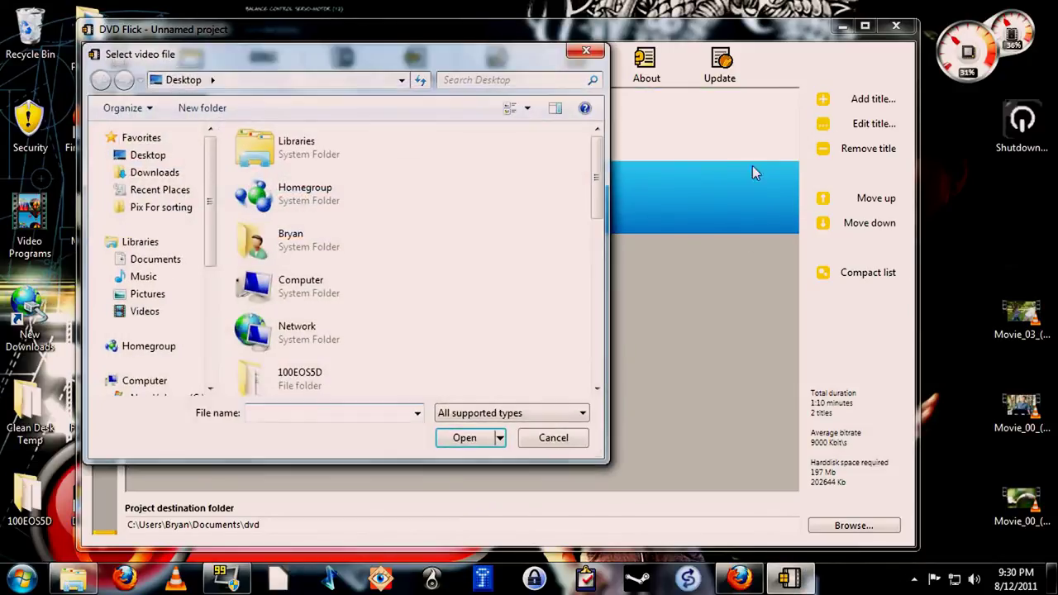
pyautogui.scroll(-10, 579, 267)
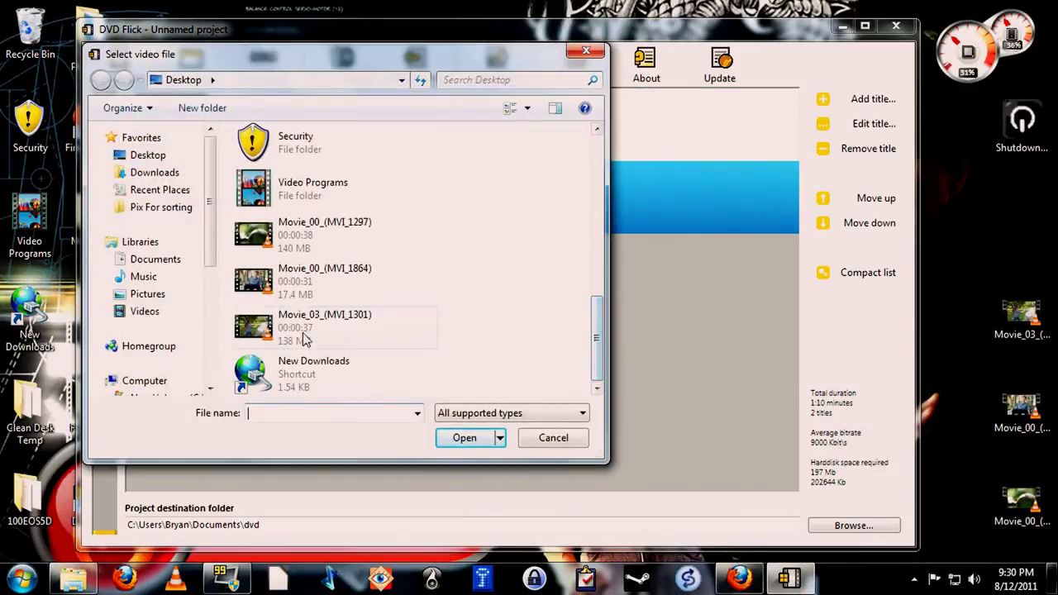
pyautogui.click(287, 328)
pyautogui.click(468, 445)
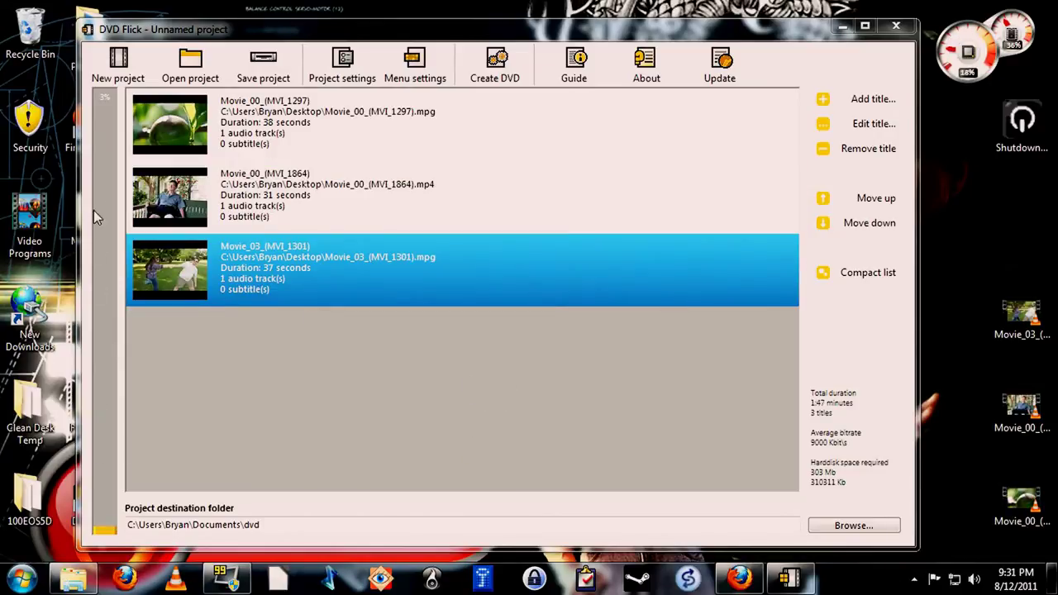
# Start creating the DVD, agreeing to overwrite the existing destination folder and to burn the project to disc after encoding
pyautogui.moveTo(105, 128)
pyautogui.moveTo(104, 534)
pyautogui.moveTo(101, 513)
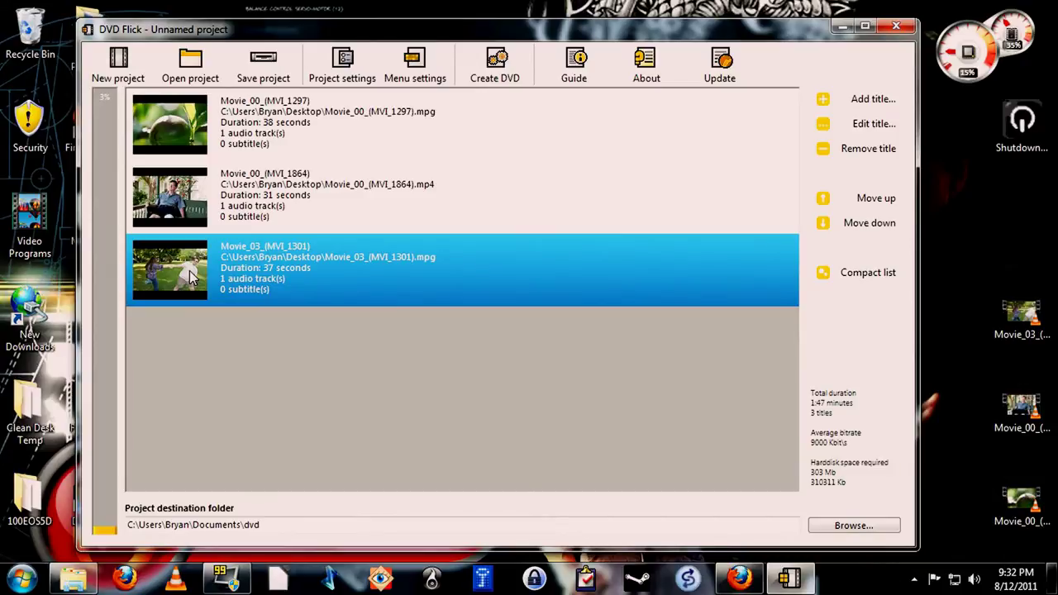
pyautogui.click(495, 64)
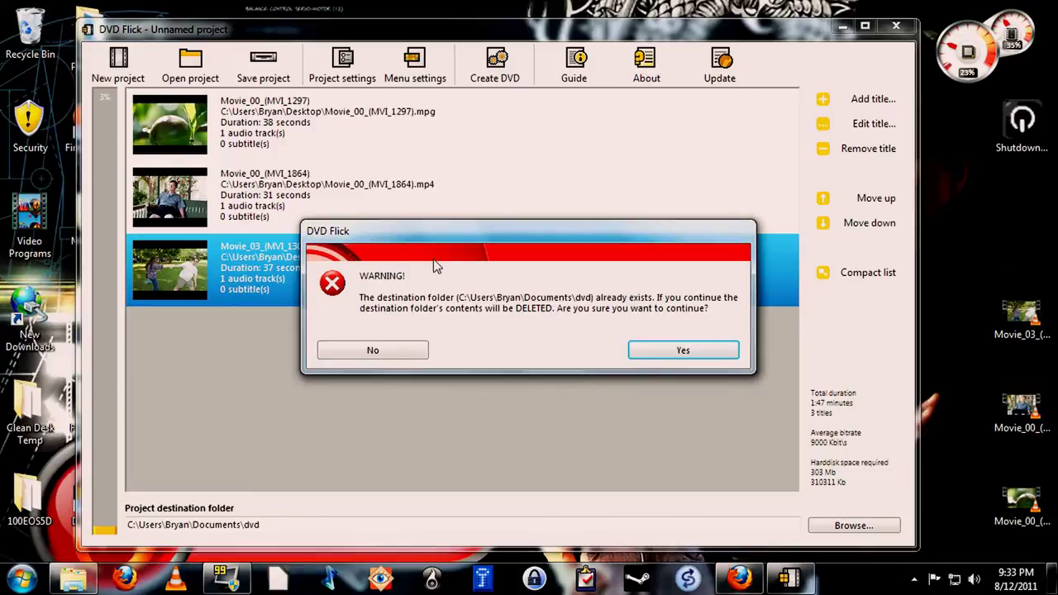
pyautogui.click(660, 355)
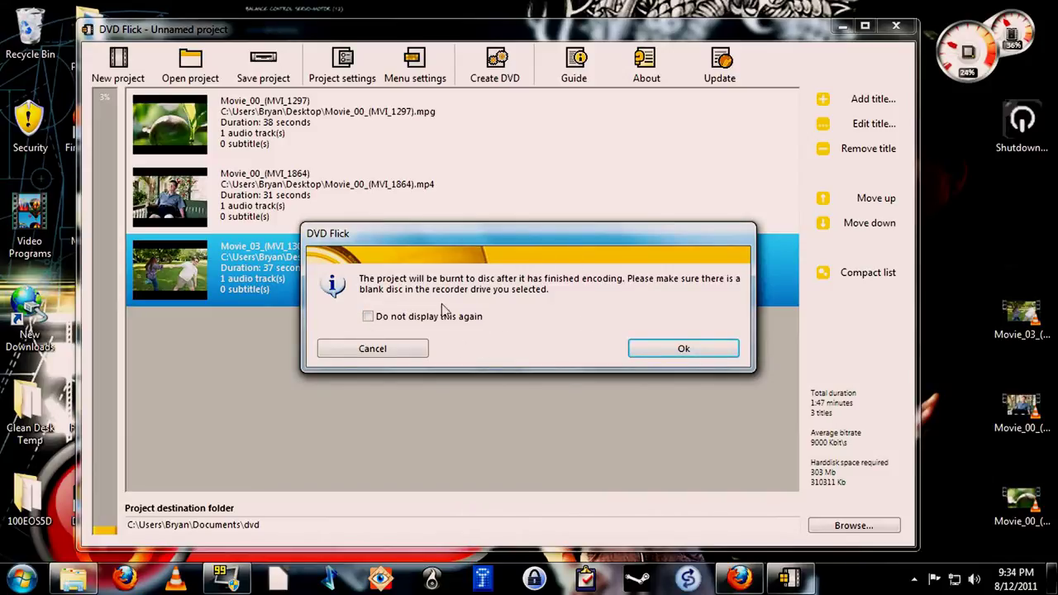
pyautogui.click(684, 349)
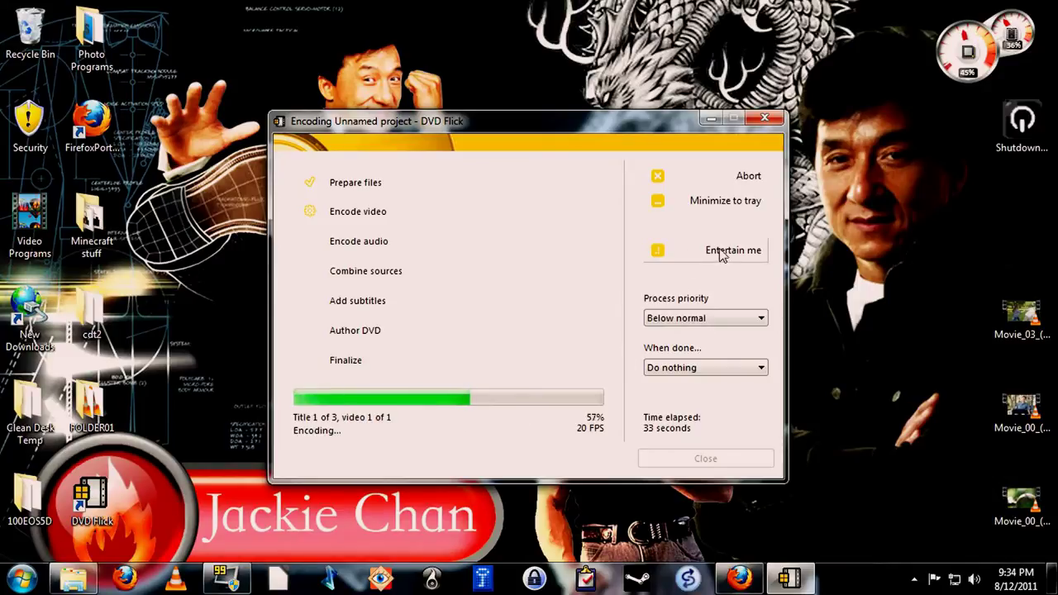
# Open the built-in Tetris game during encoding and exit it
pyautogui.click(719, 255)
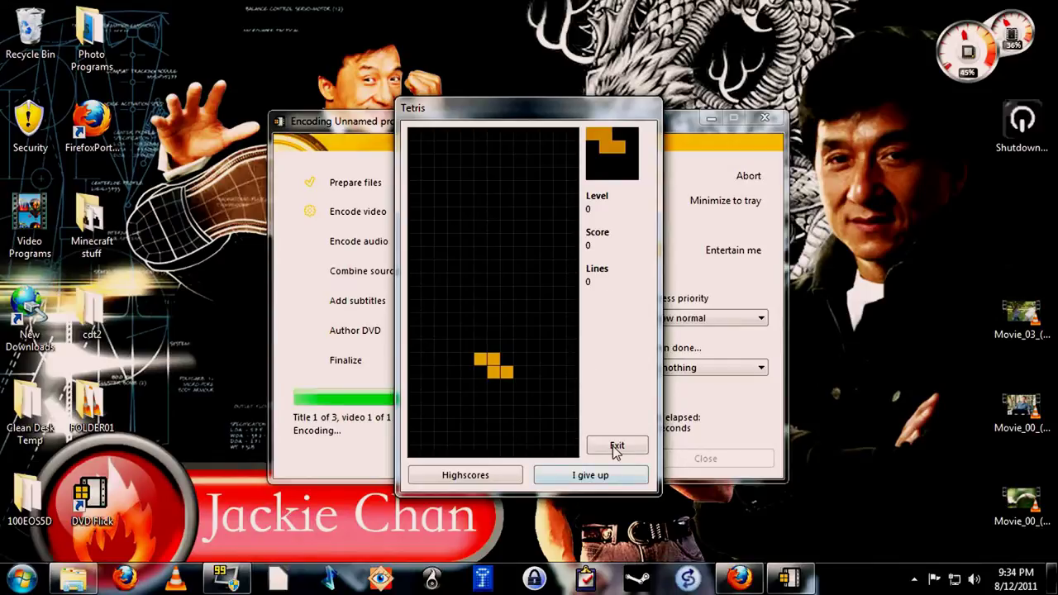
pyautogui.click(616, 447)
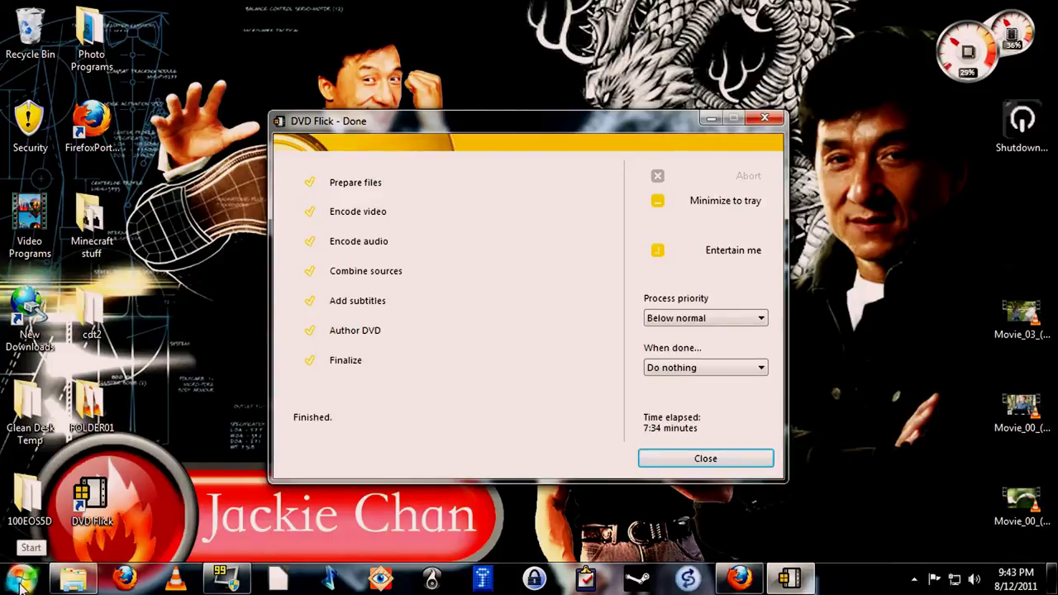
# Play the burned disc from the DVD RW drive (D:) to check it, and close the finished encoding window
pyautogui.moveTo(82, 585)
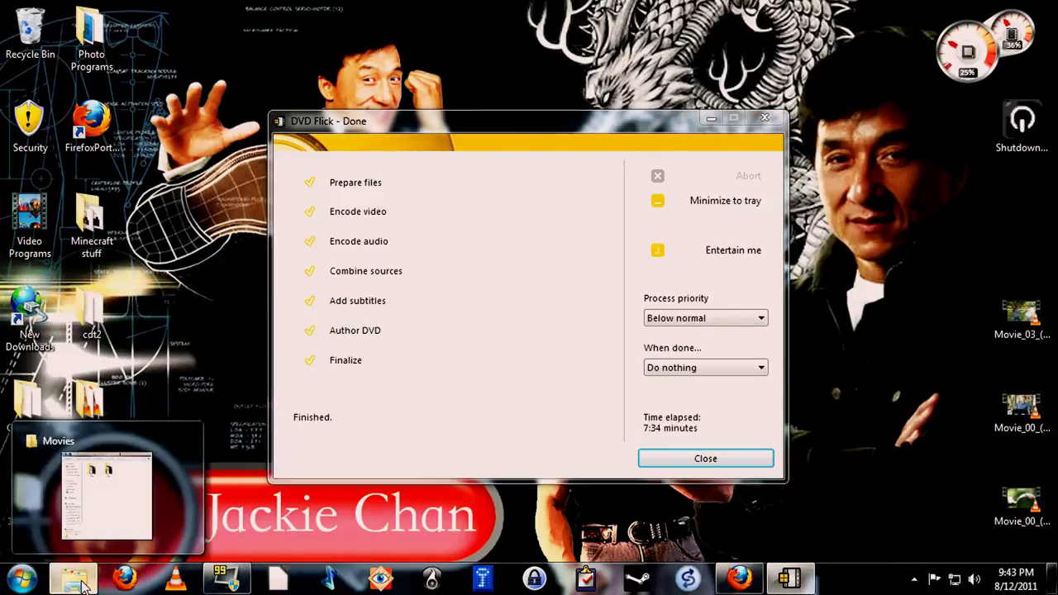
pyautogui.click(82, 584)
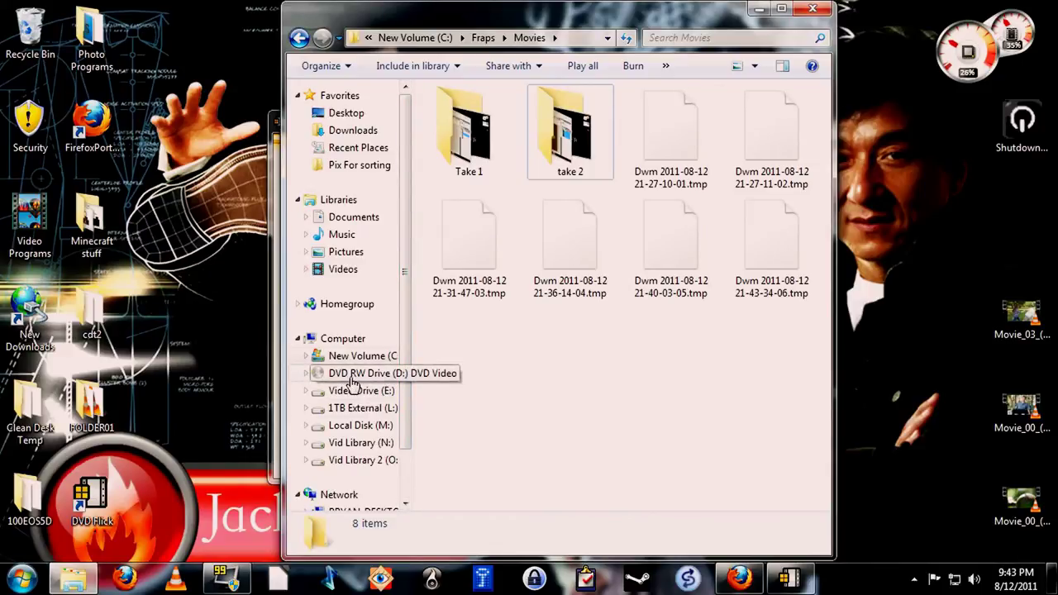
pyautogui.rightClick(354, 382)
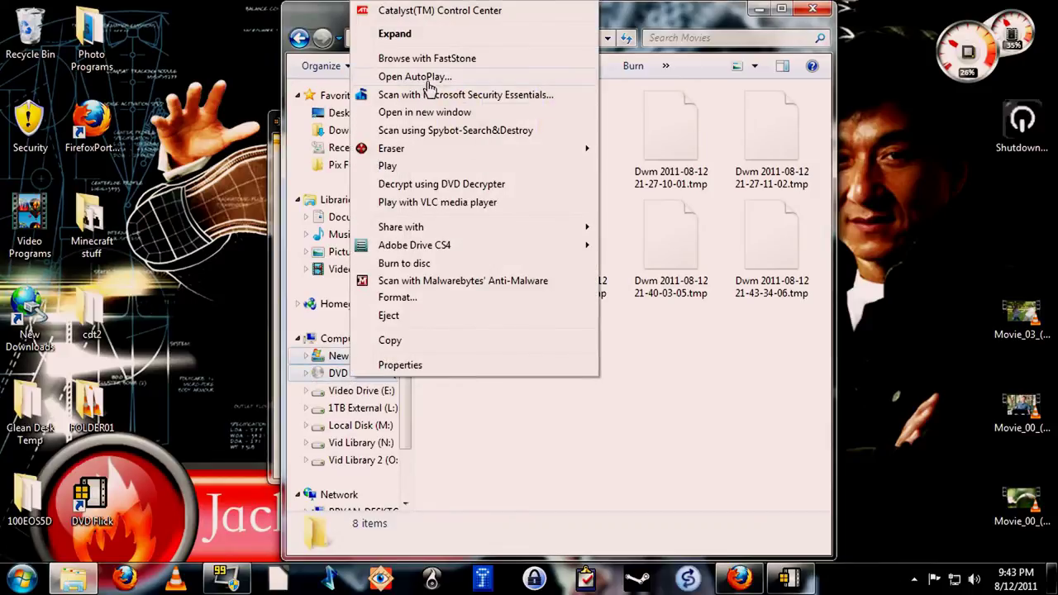
pyautogui.click(410, 166)
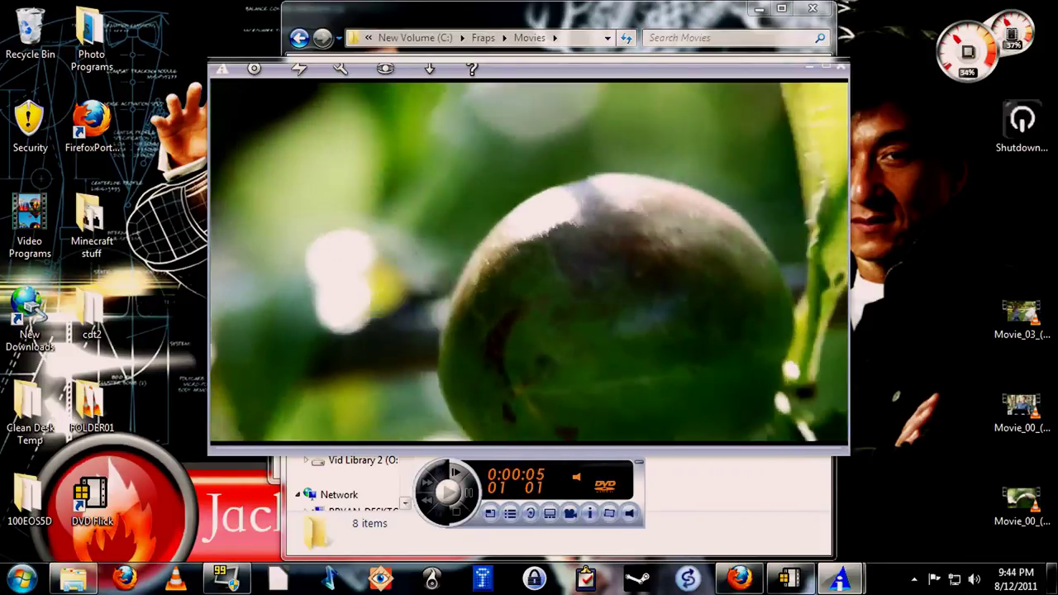
pyautogui.click(841, 70)
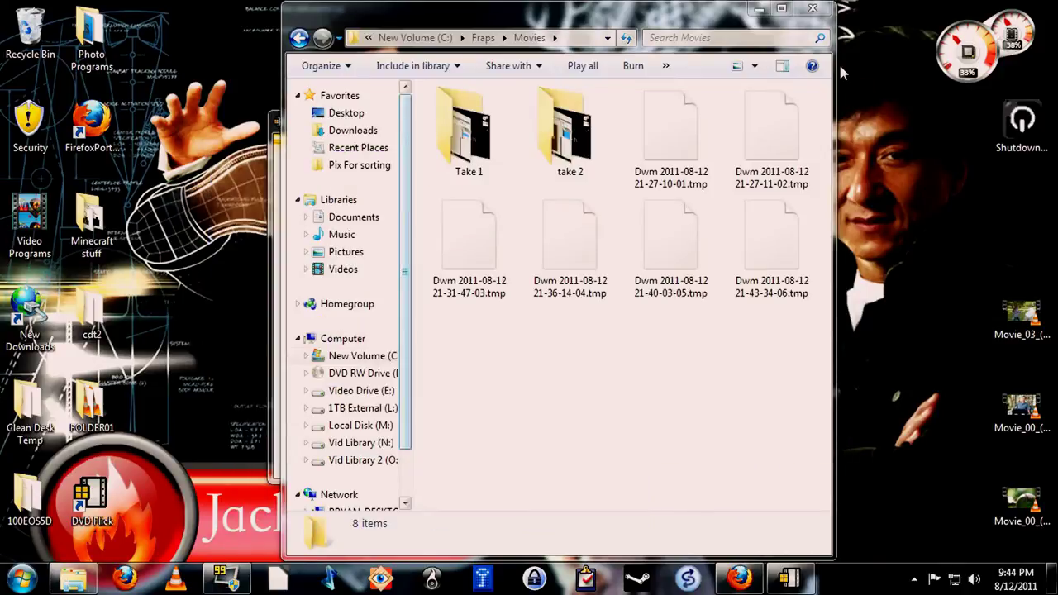
pyautogui.click(760, 9)
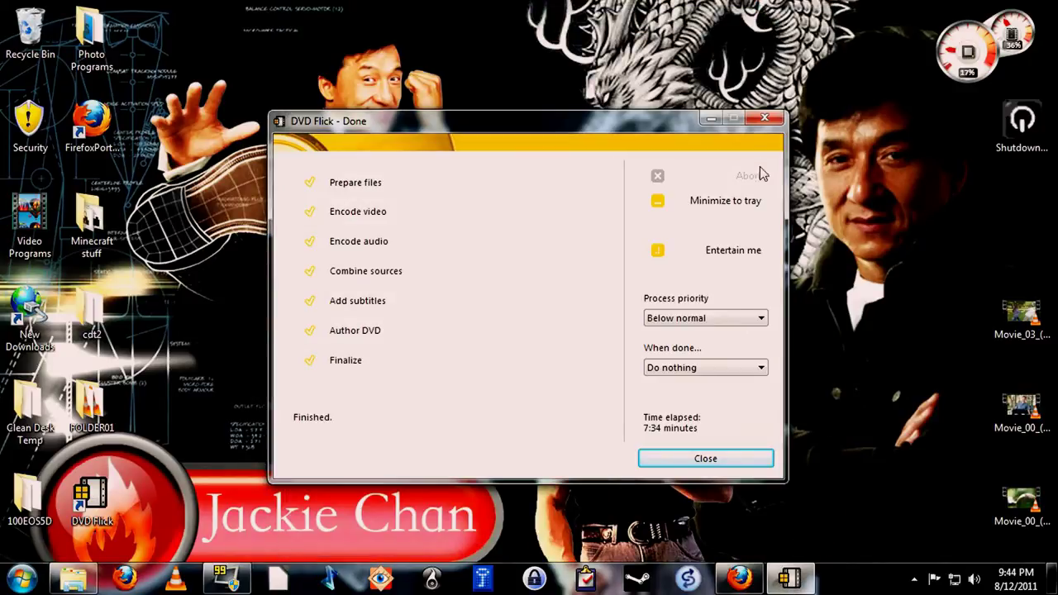
pyautogui.click(708, 463)
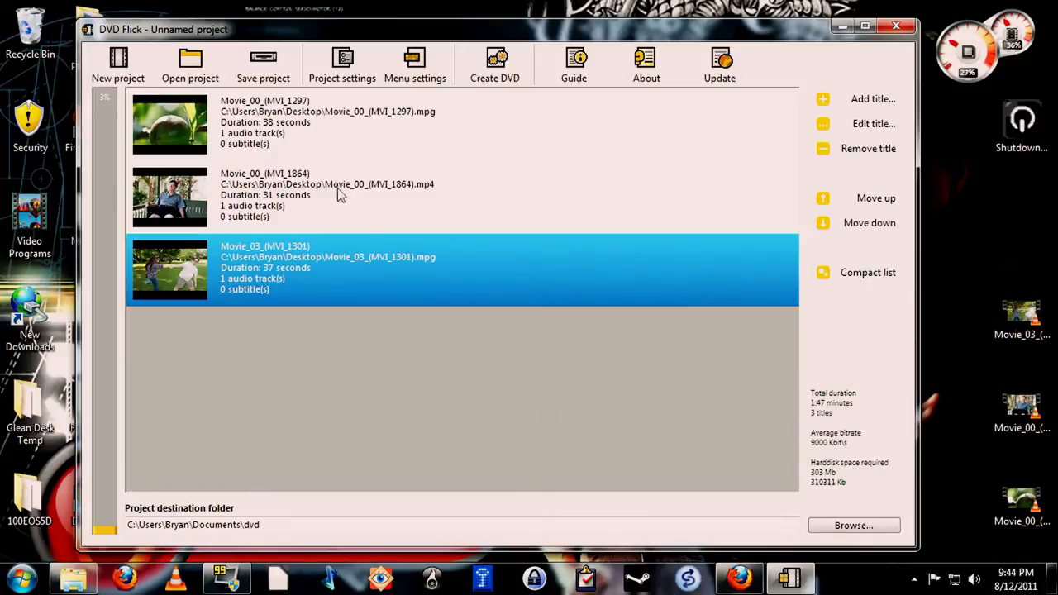
# Open the properties of the title Movie_00_(MVI_1297) and choose Widescreen (16:9) as its target aspect ratio
pyautogui.doubleClick(180, 131)
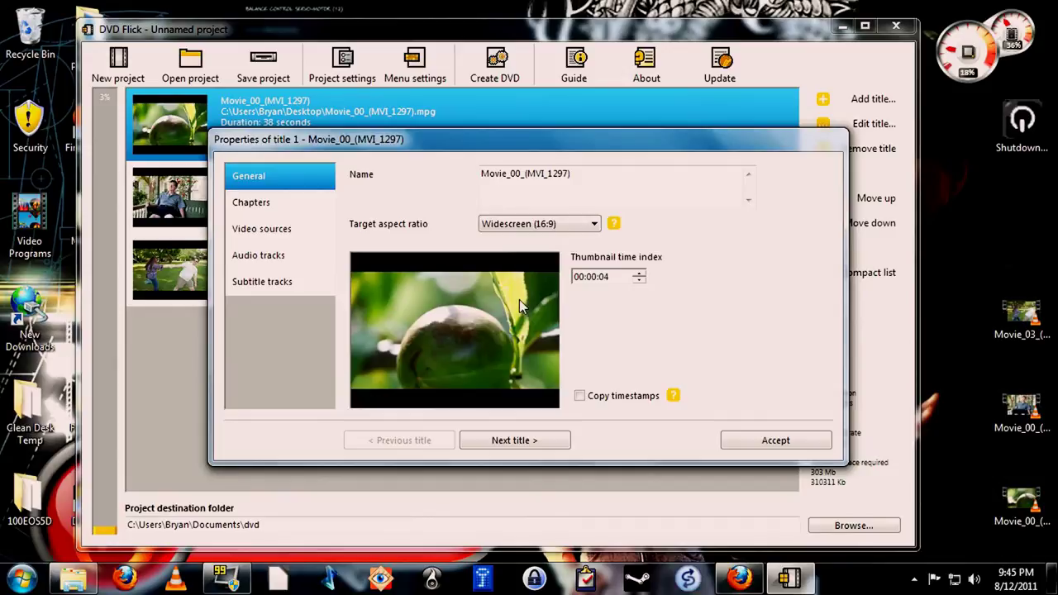
pyautogui.click(532, 225)
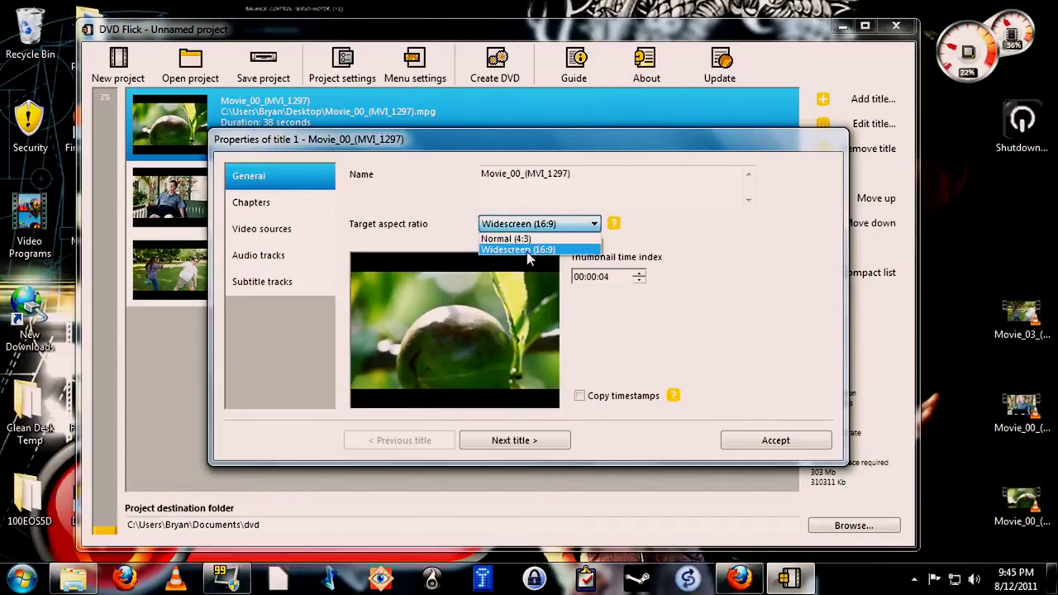
pyautogui.click(526, 251)
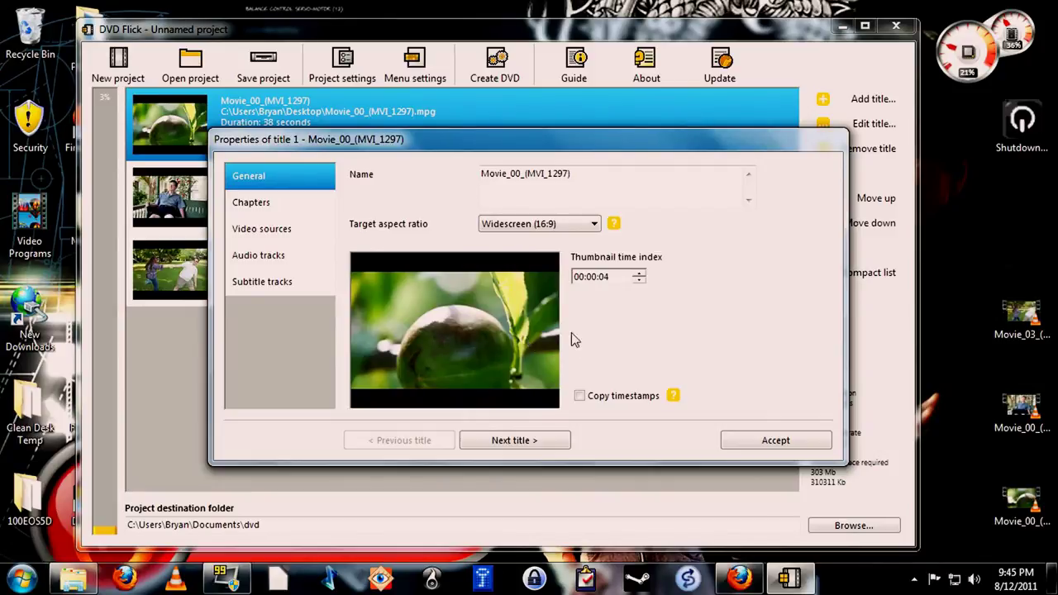
# Set the thumbnail time index of title 1 to 00:00:25
pyautogui.click(639, 276)
pyautogui.click(639, 276)
pyautogui.click(639, 275)
pyautogui.click(640, 282)
pyautogui.click(639, 282)
pyautogui.click(639, 281)
pyautogui.click(639, 281)
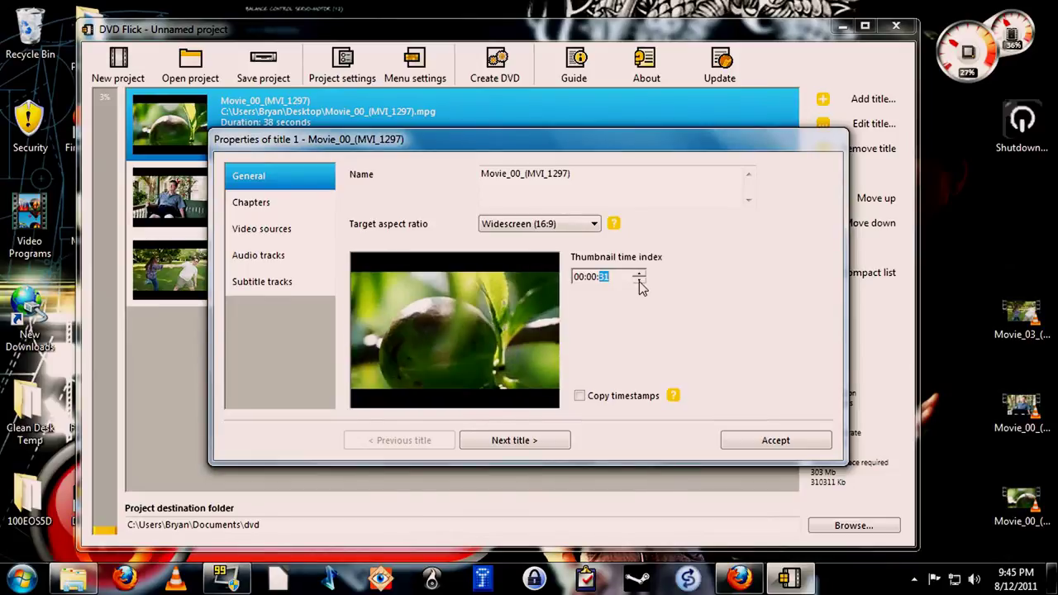
pyautogui.click(639, 281)
pyautogui.click(639, 281)
pyautogui.click(639, 281)
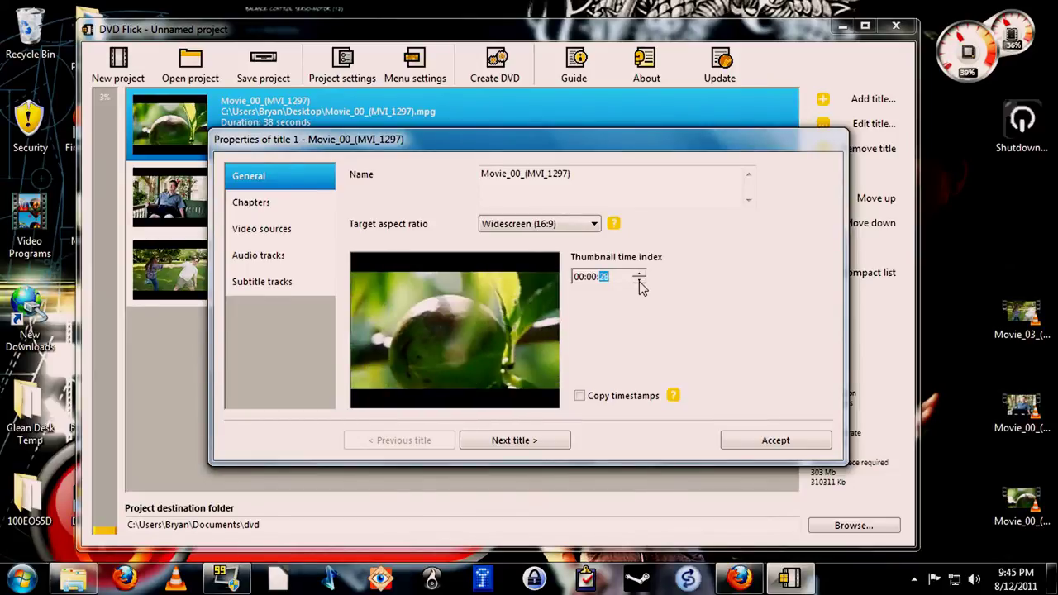
pyautogui.click(640, 281)
pyautogui.click(639, 281)
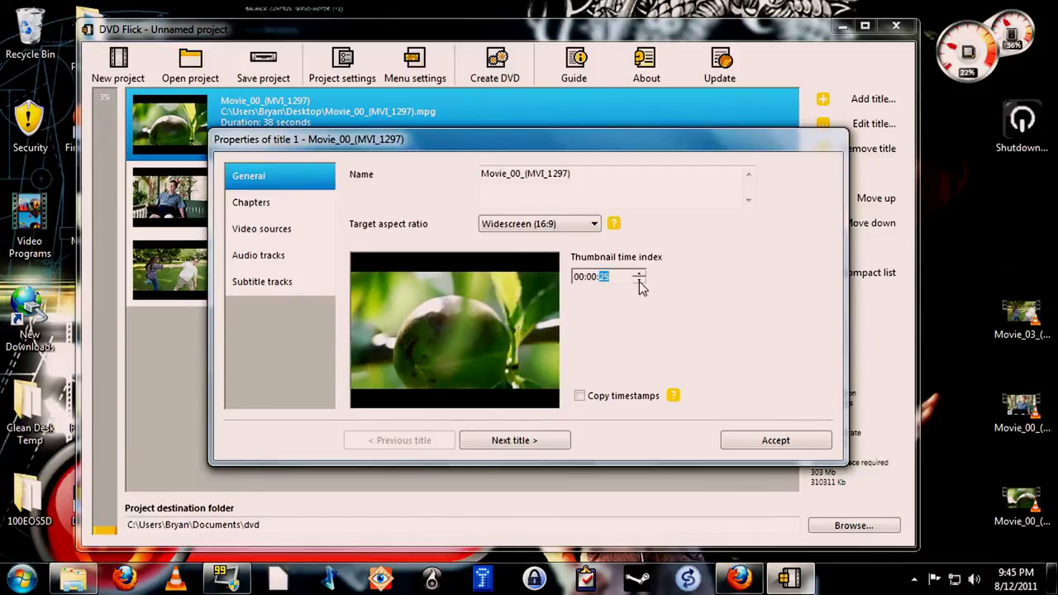
# Switch title 1's chapter creation from a fixed minute interval to a set number of 10 chapters
pyautogui.click(291, 206)
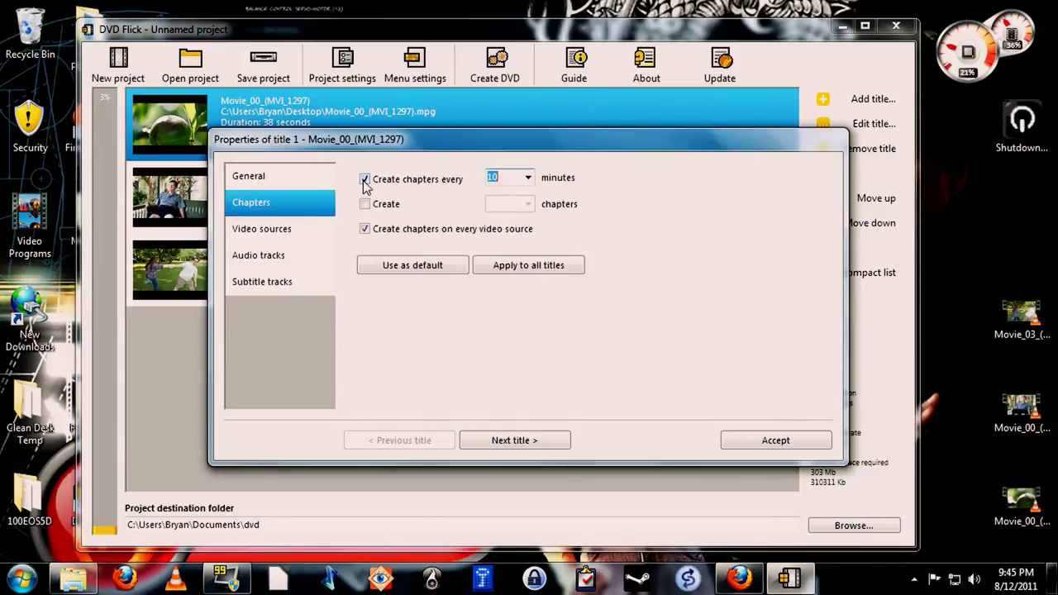
pyautogui.click(528, 178)
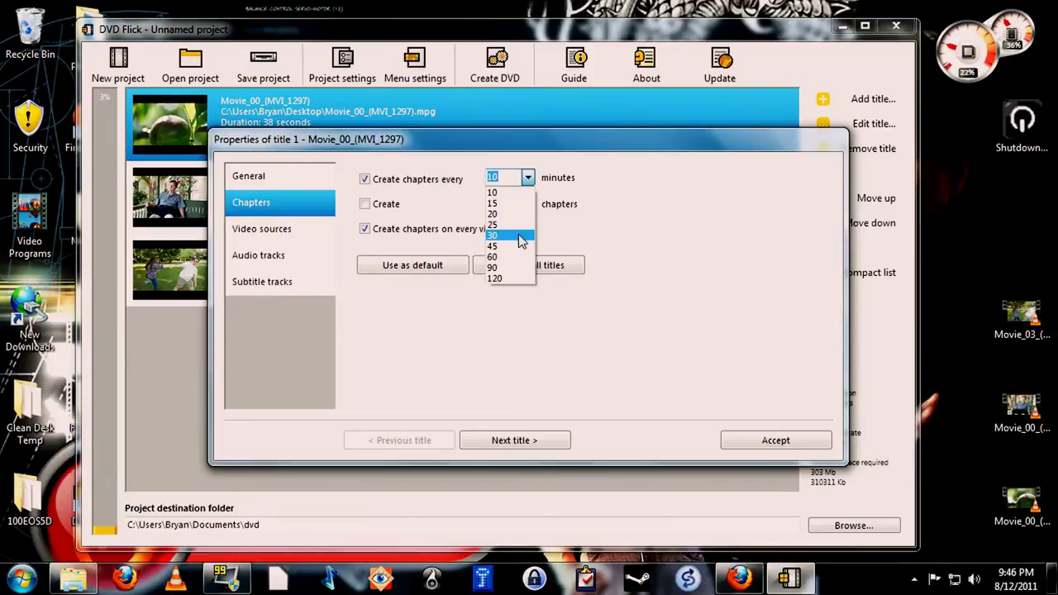
pyautogui.click(596, 179)
pyautogui.click(365, 203)
pyautogui.click(528, 205)
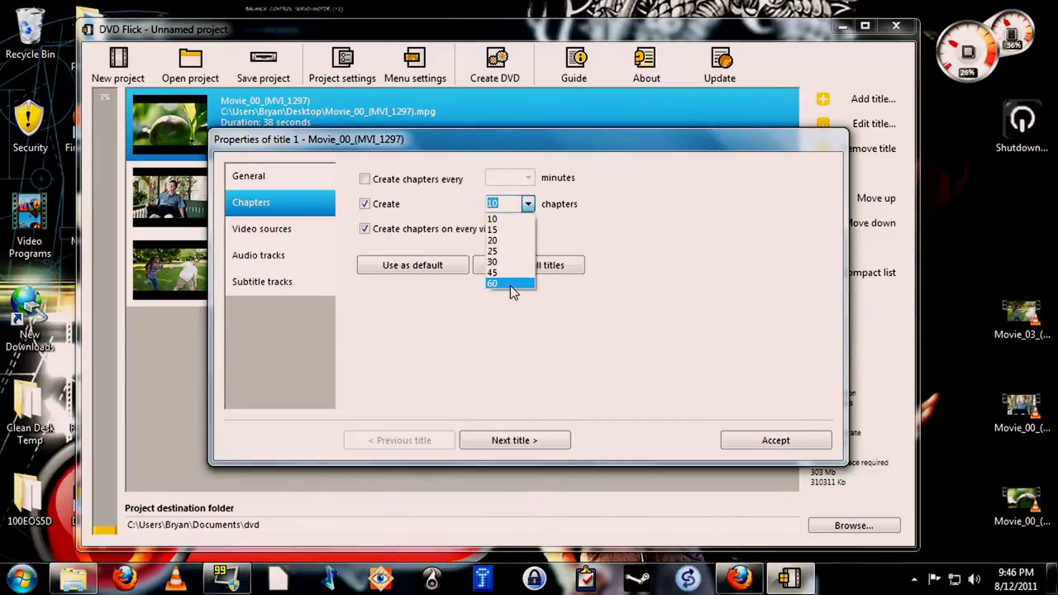
pyautogui.click(582, 201)
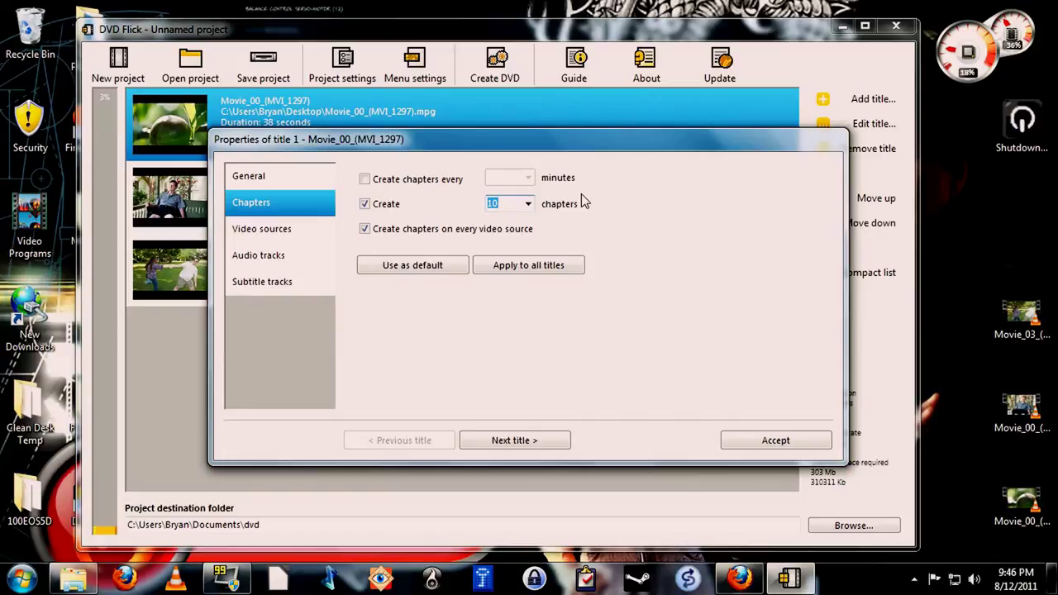
# Review title 1's video sources, audio tracks and subtitle tracks, and accept the title properties
pyautogui.click(284, 203)
pyautogui.click(312, 229)
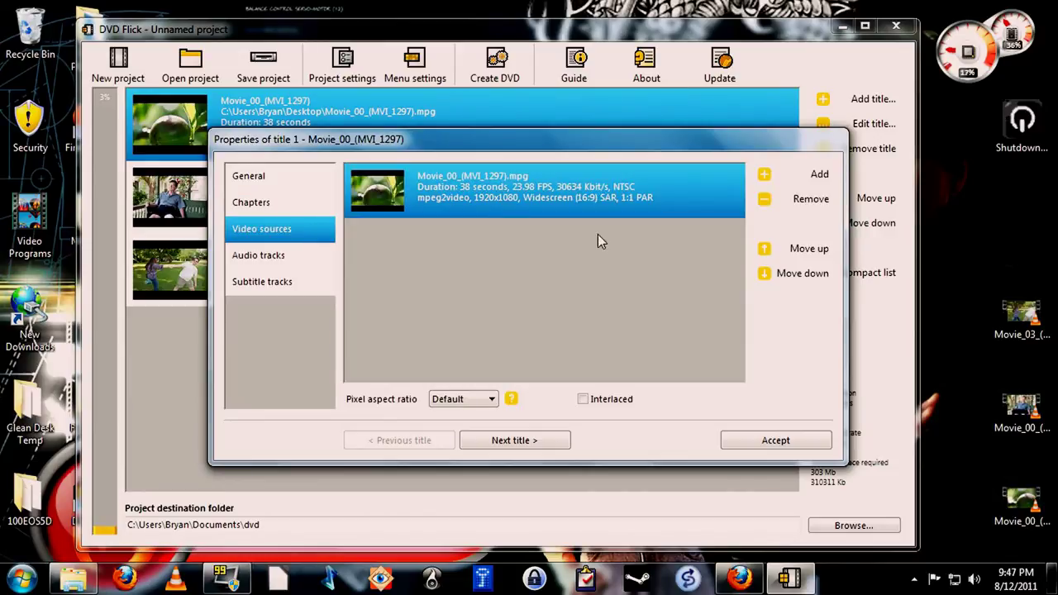
pyautogui.click(262, 257)
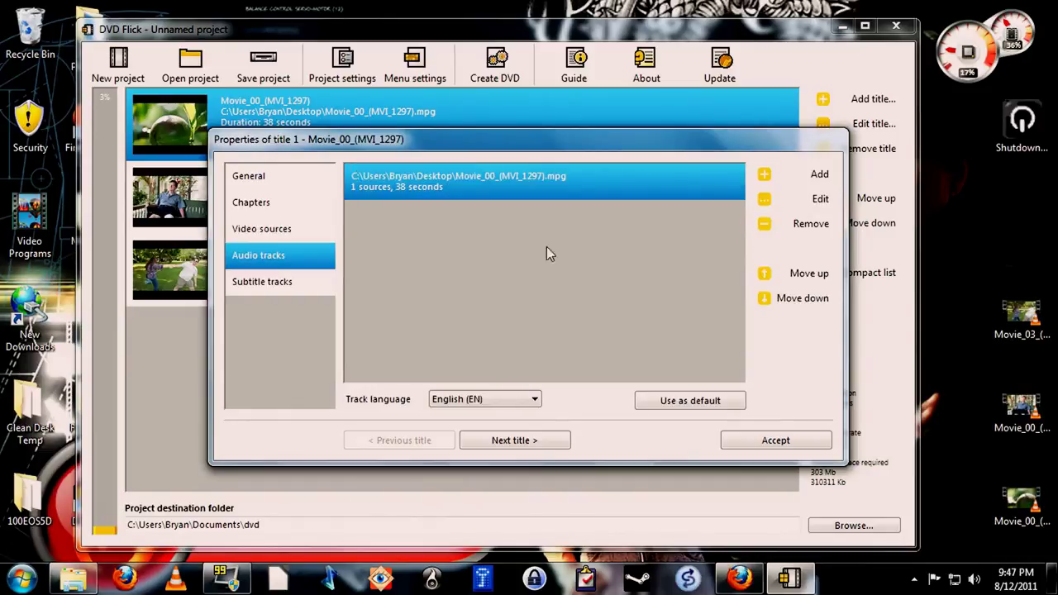
pyautogui.click(290, 283)
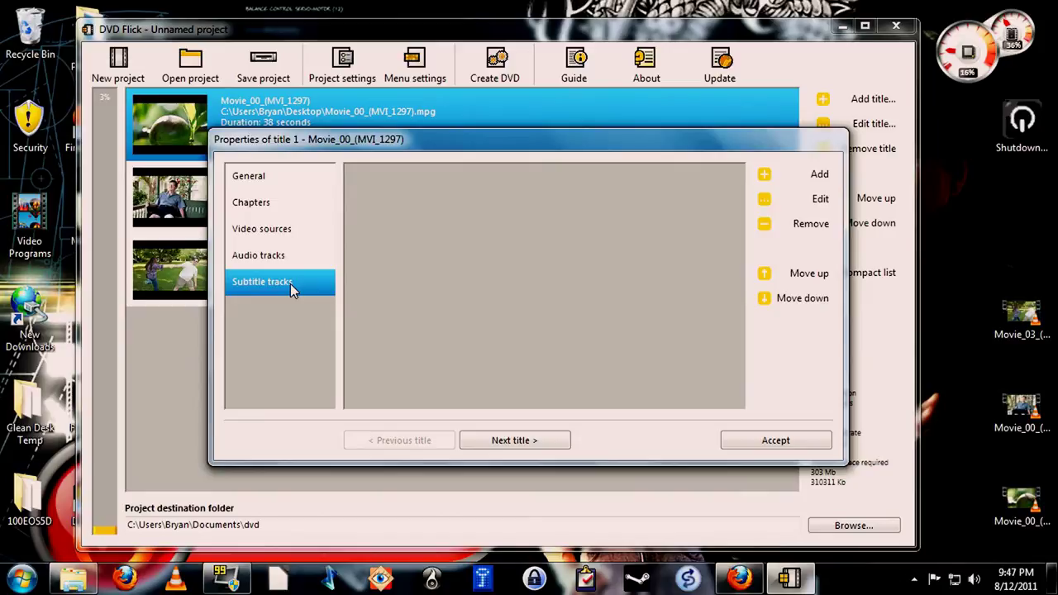
pyautogui.click(775, 441)
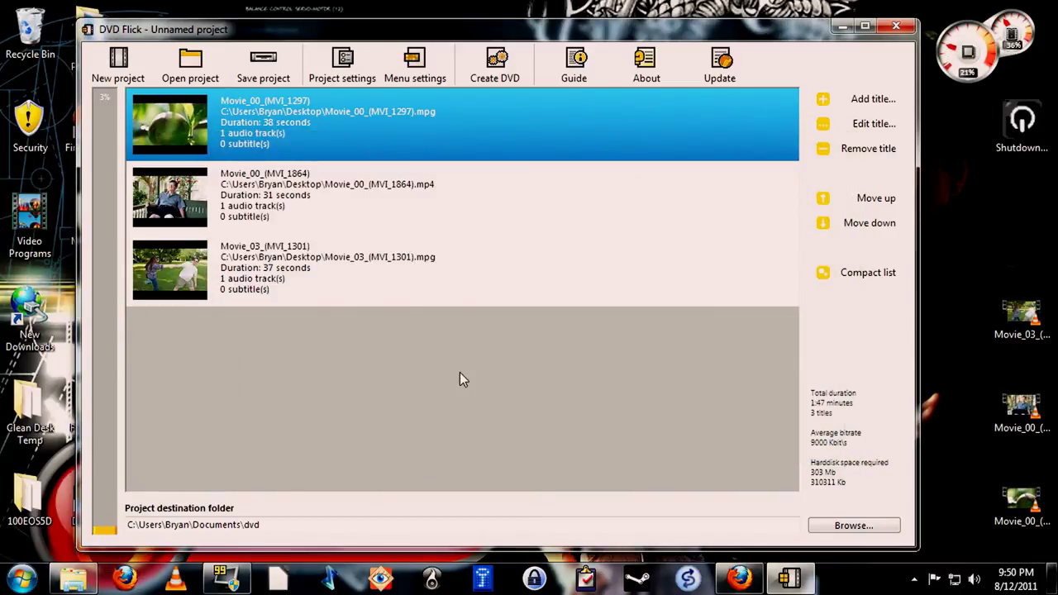
# Open the project settings and review the available target sizes and encoder priority options
pyautogui.click(347, 62)
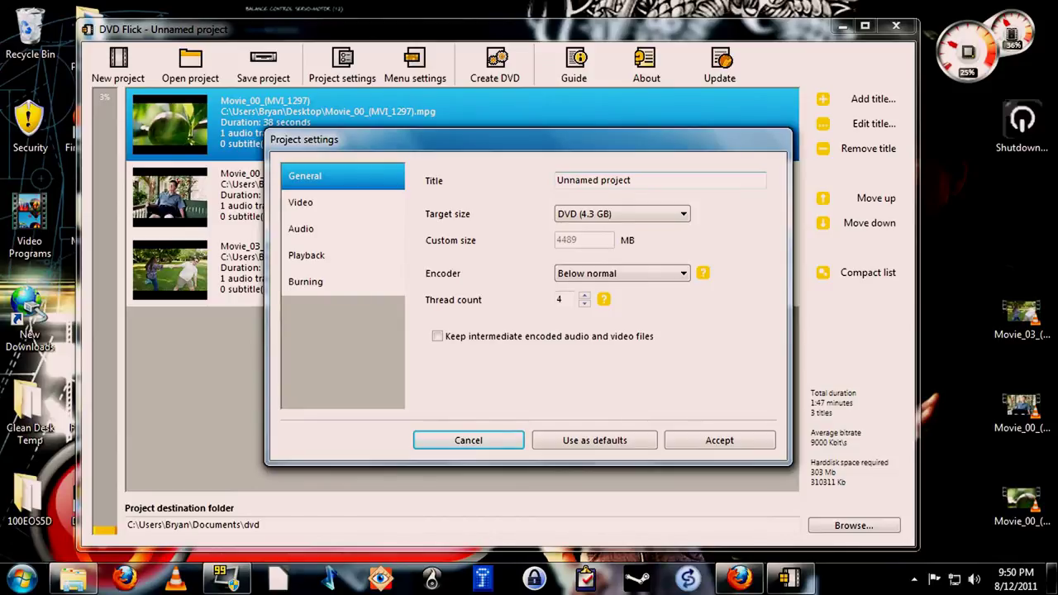
pyautogui.click(621, 216)
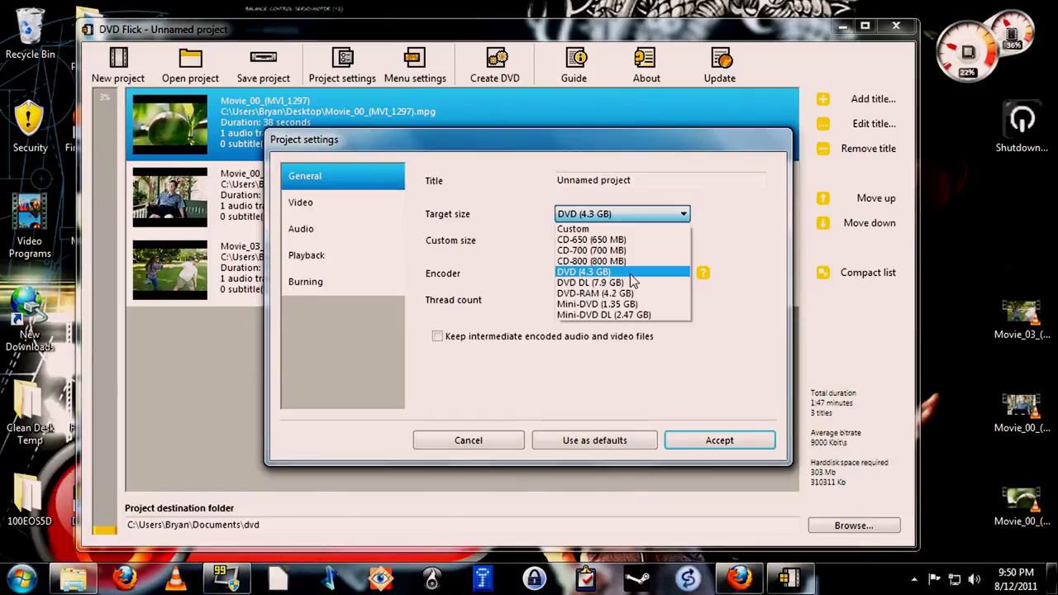
pyautogui.click(485, 268)
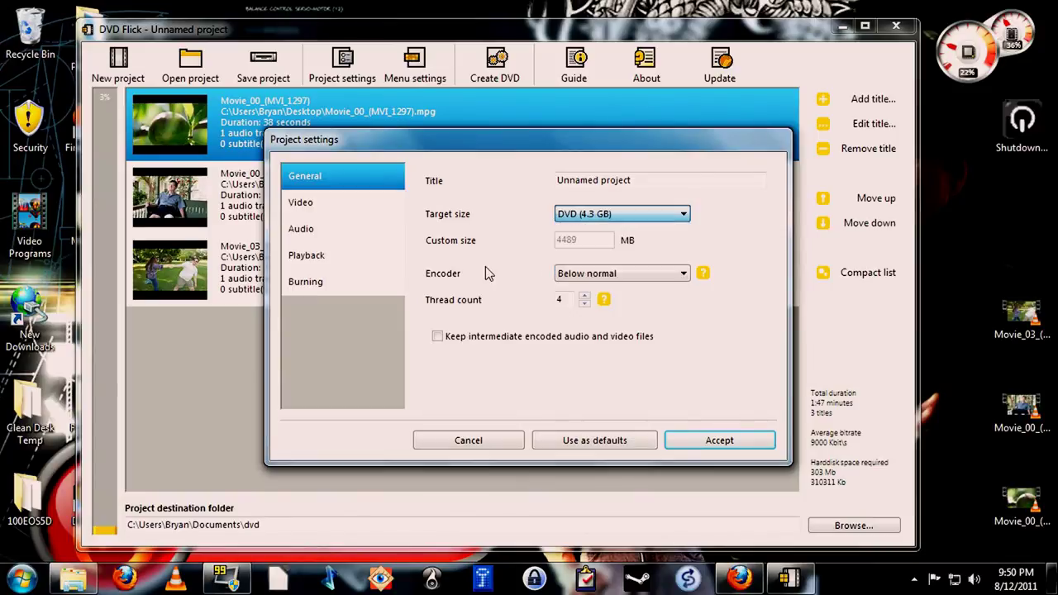
pyautogui.click(623, 275)
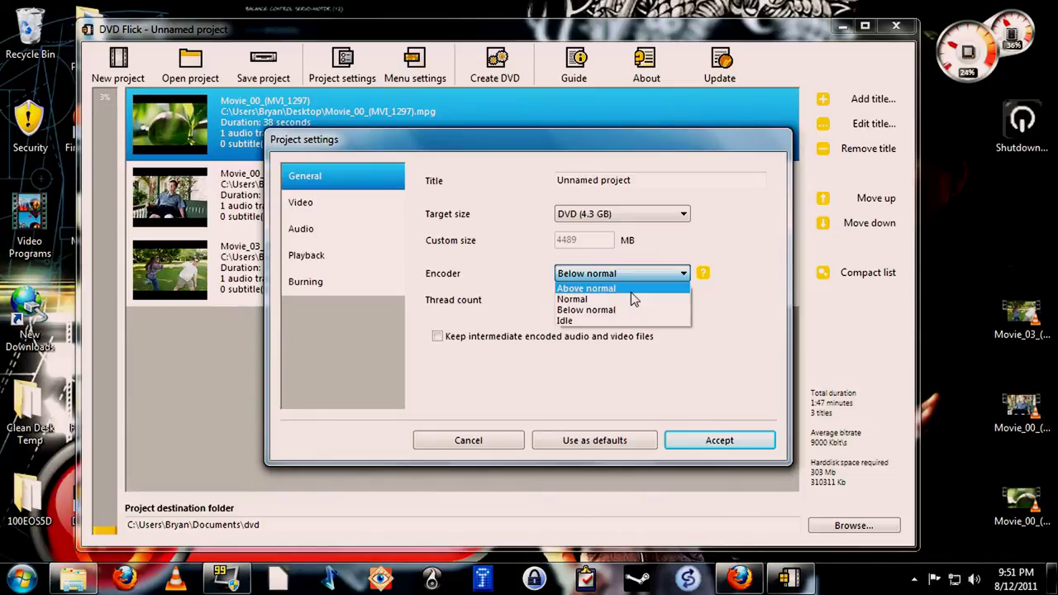
pyautogui.press('Escape')
# Set the project's video encoding to Best and review the target format and target bitrate options
pyautogui.click(319, 207)
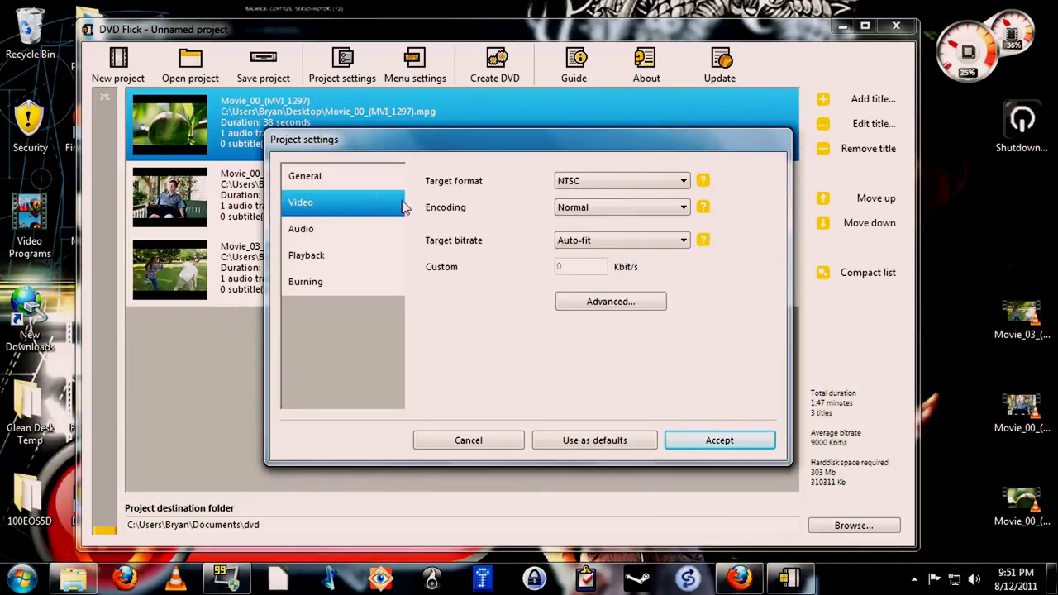
pyautogui.click(611, 184)
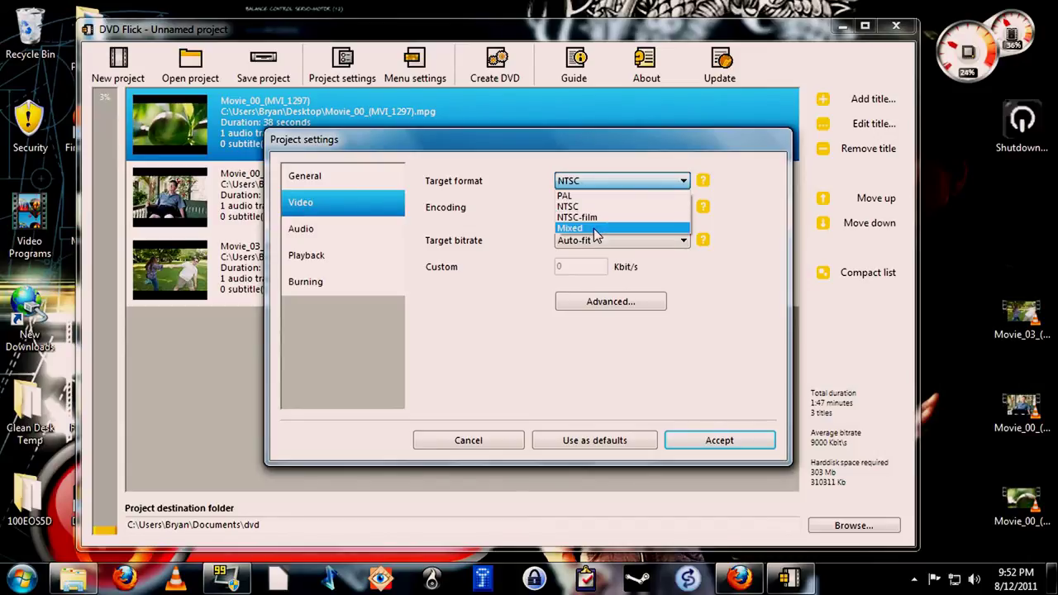
pyautogui.click(477, 222)
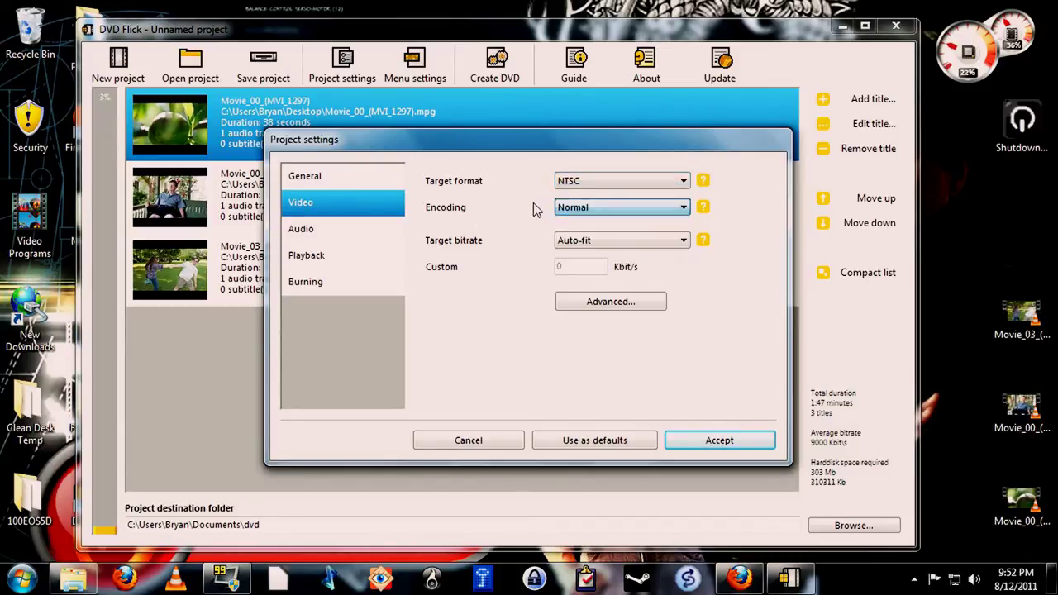
pyautogui.click(592, 207)
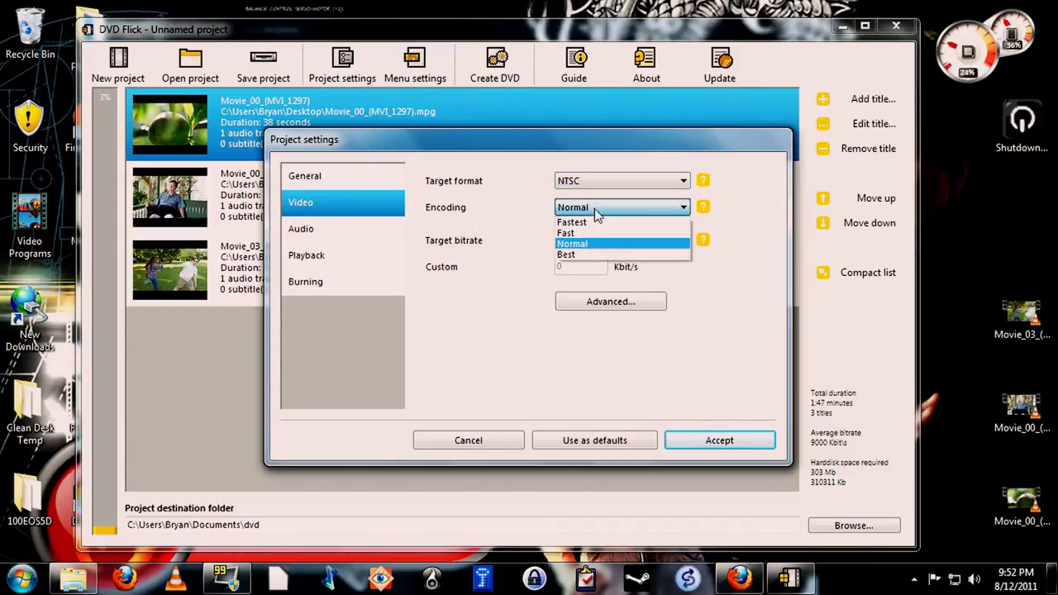
pyautogui.click(589, 258)
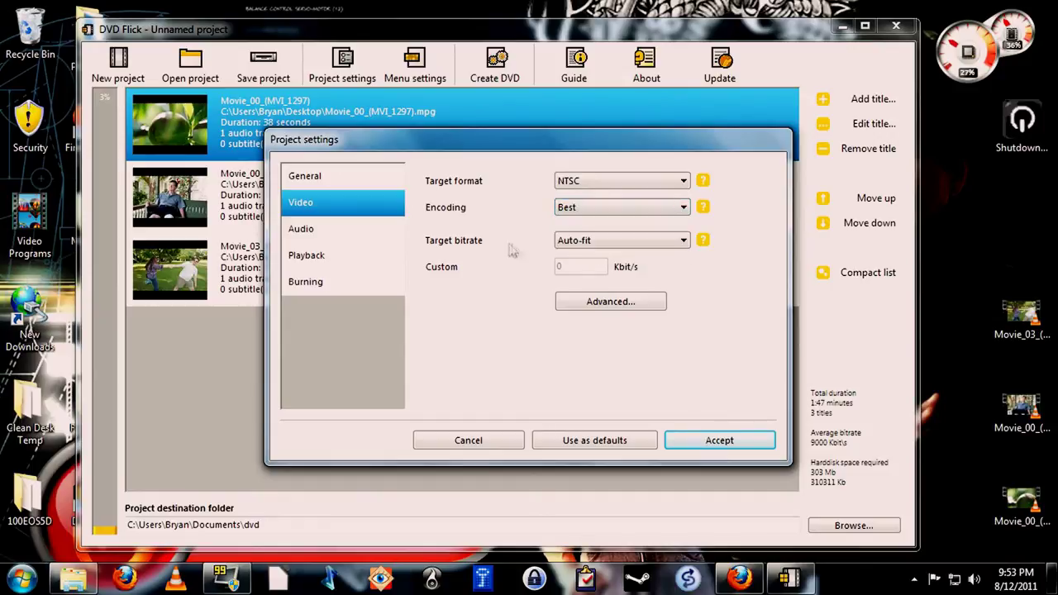
pyautogui.click(591, 243)
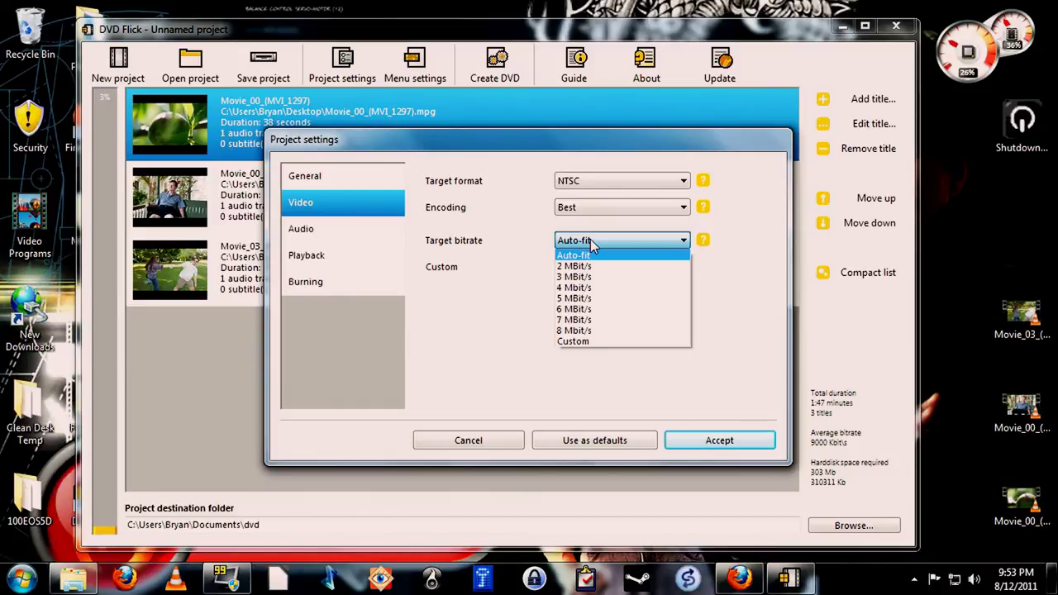
pyautogui.click(326, 228)
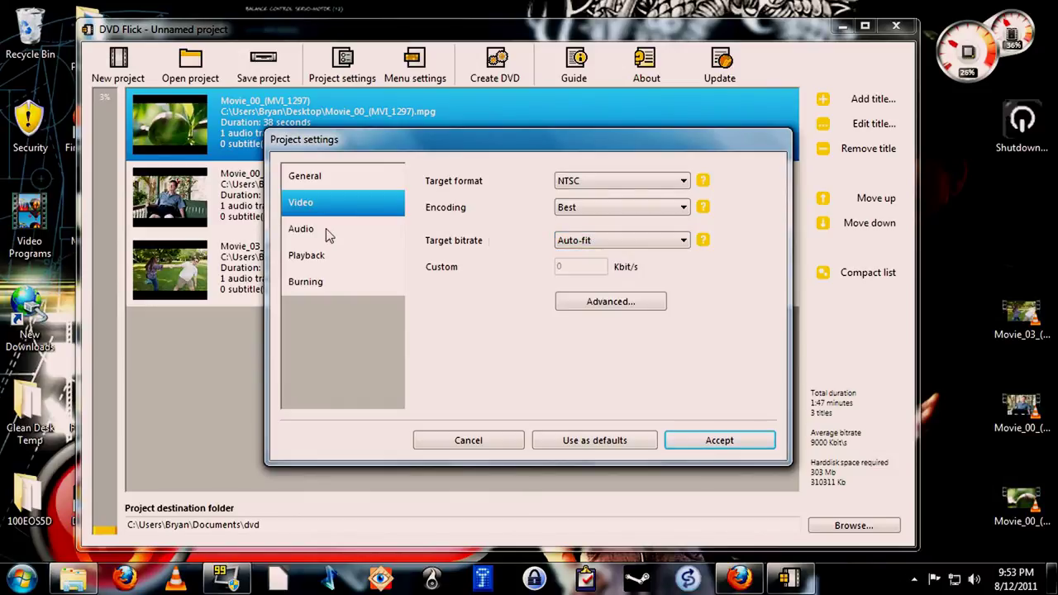
# Review the project's audio settings and the playback options after a title finishes, and cancel the project settings
pyautogui.click(326, 229)
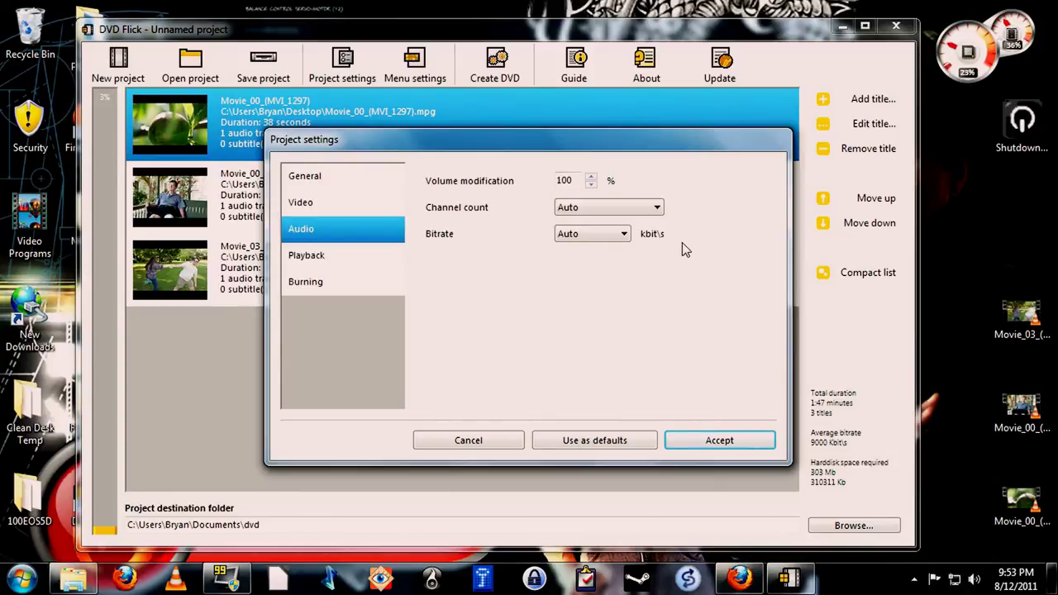
pyautogui.click(307, 258)
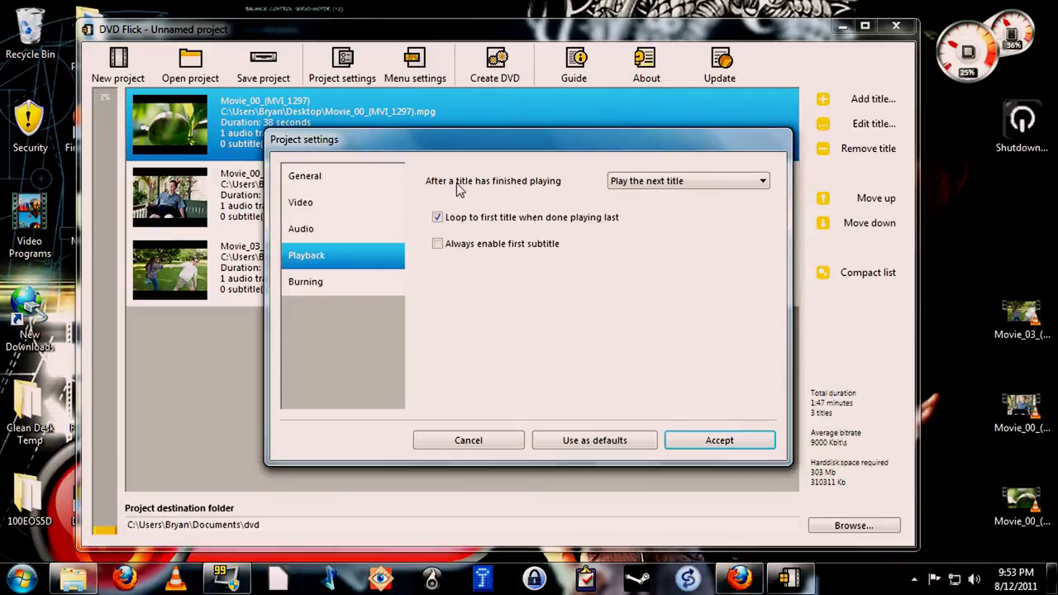
pyautogui.click(630, 183)
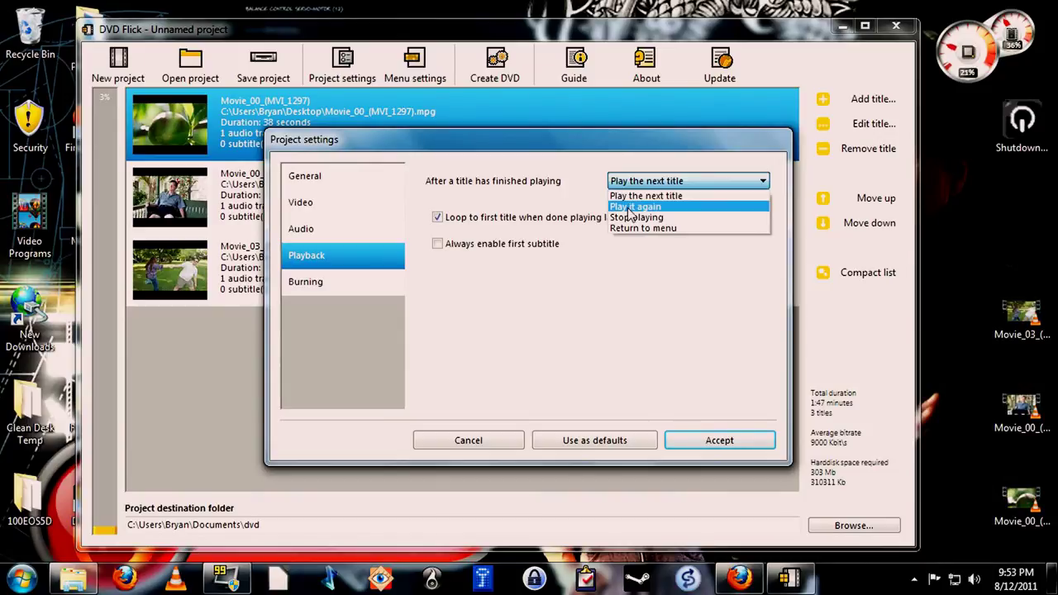
pyautogui.click(684, 195)
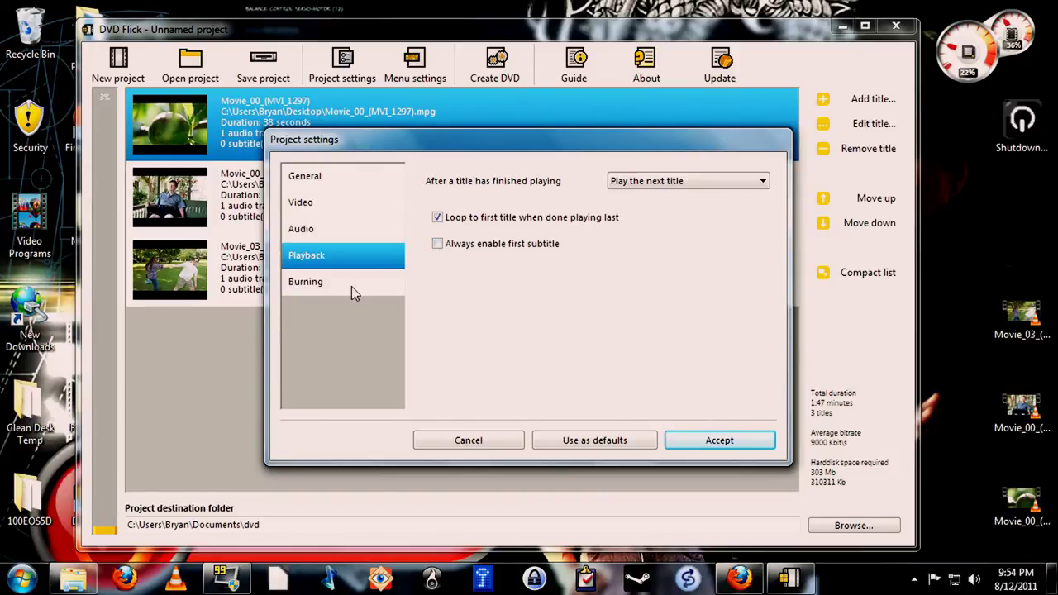
pyautogui.click(473, 442)
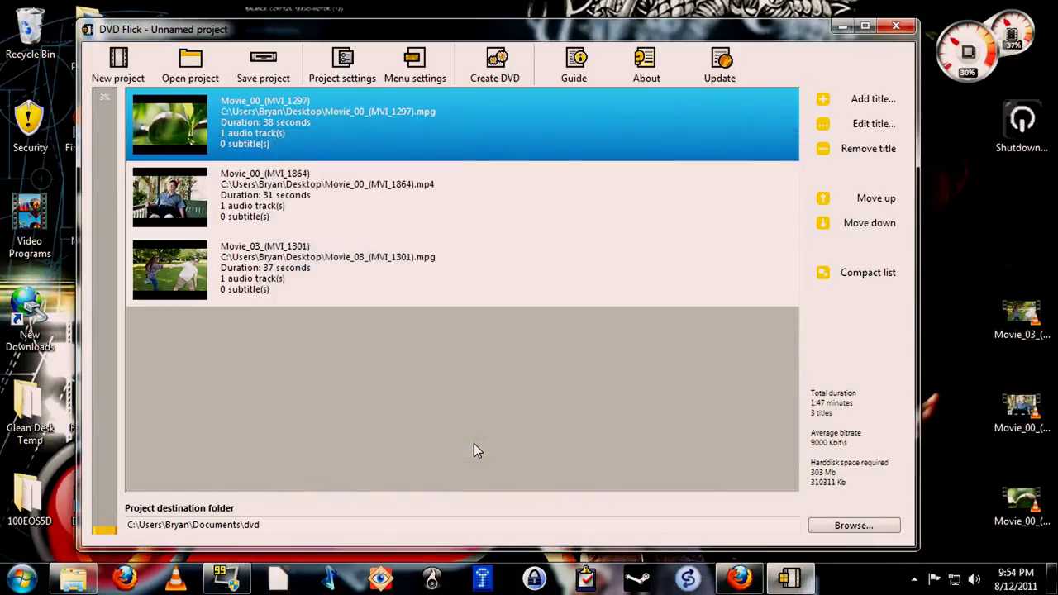
# Browse the DVD menu templates from Mosaic to Simple White and apply The Party with auto-play menu enabled
pyautogui.click(422, 65)
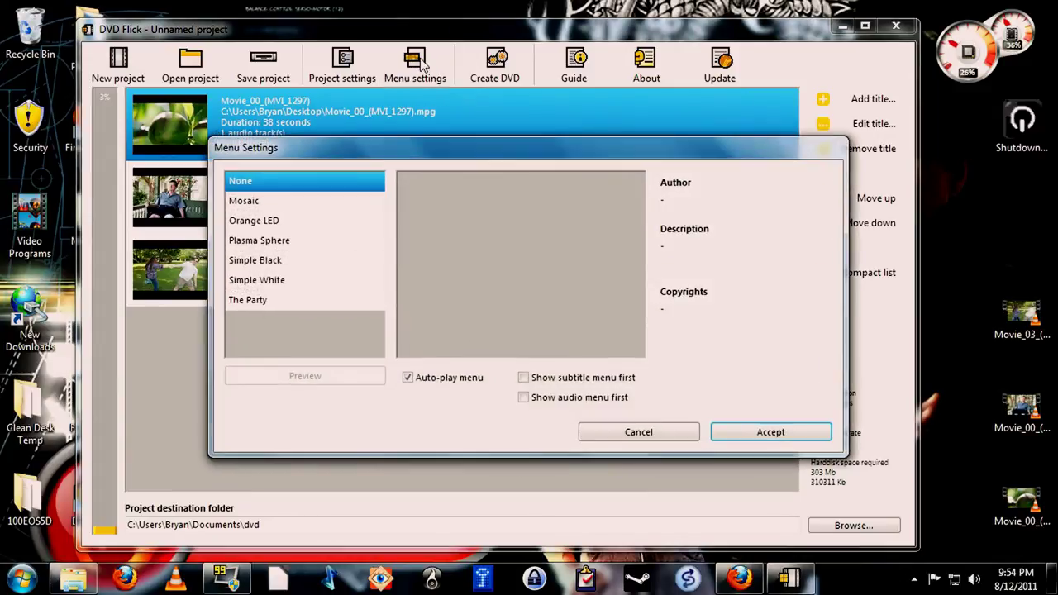
pyautogui.click(266, 200)
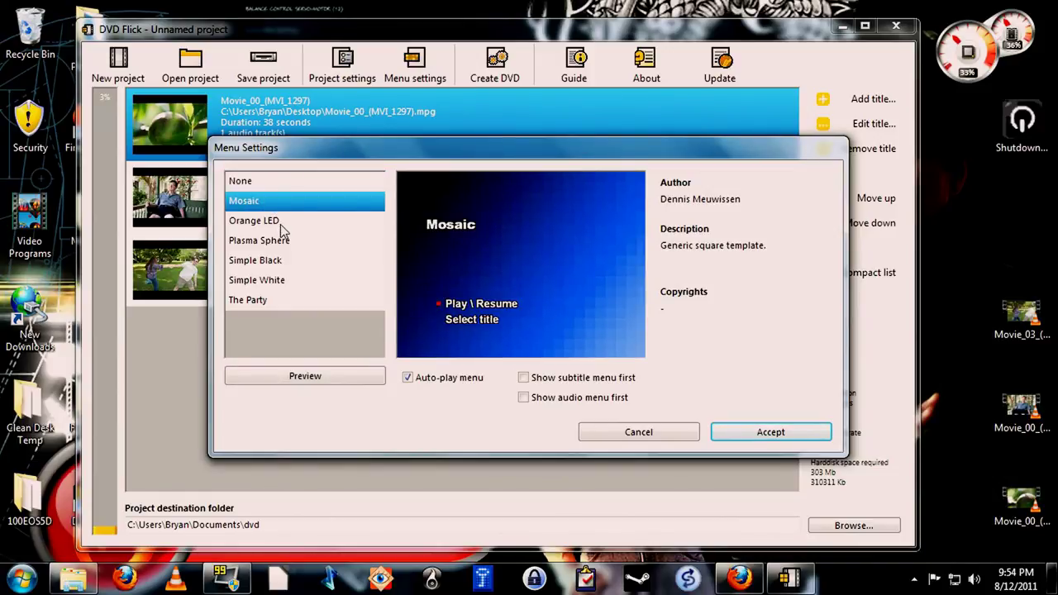
pyautogui.click(280, 224)
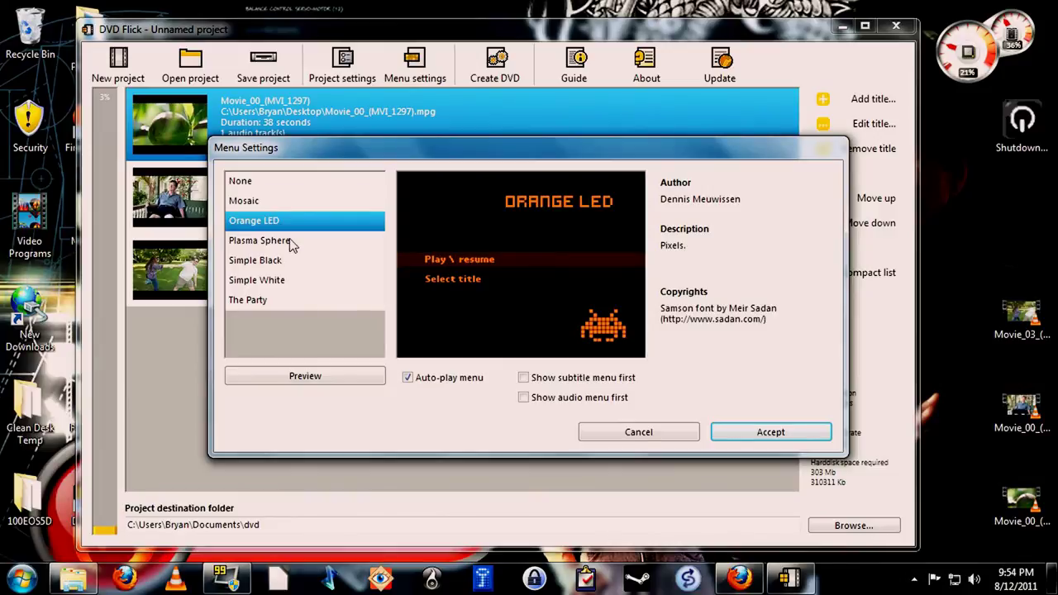
pyautogui.click(292, 242)
pyautogui.click(297, 259)
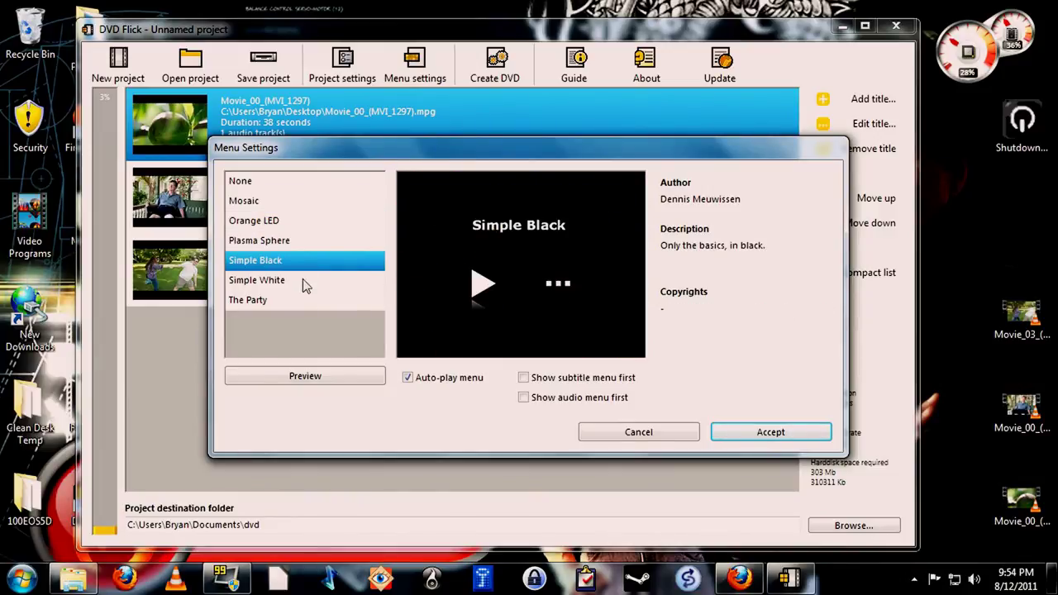
pyautogui.click(303, 280)
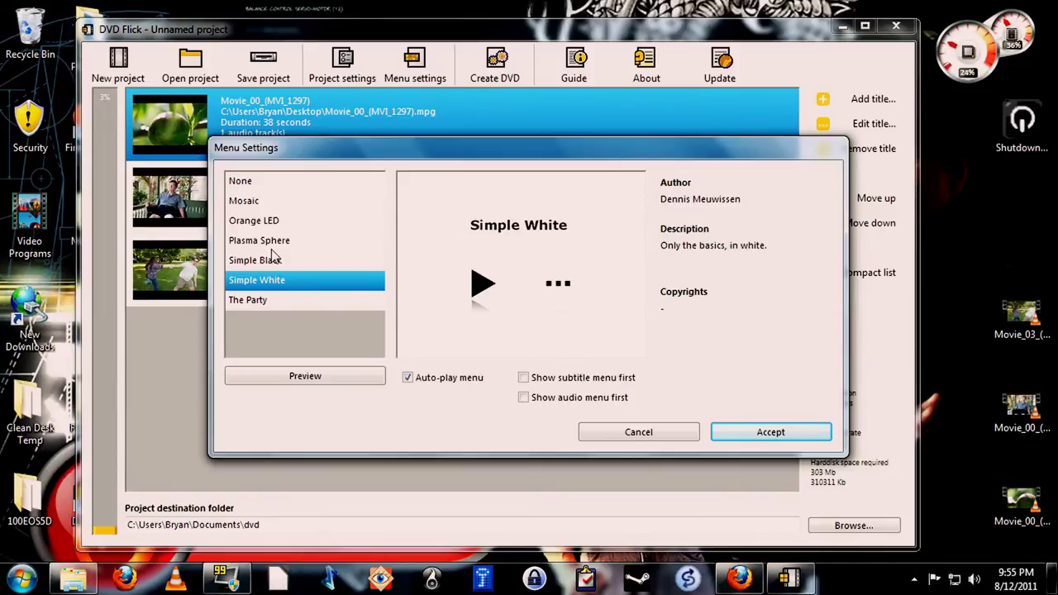
pyautogui.click(269, 297)
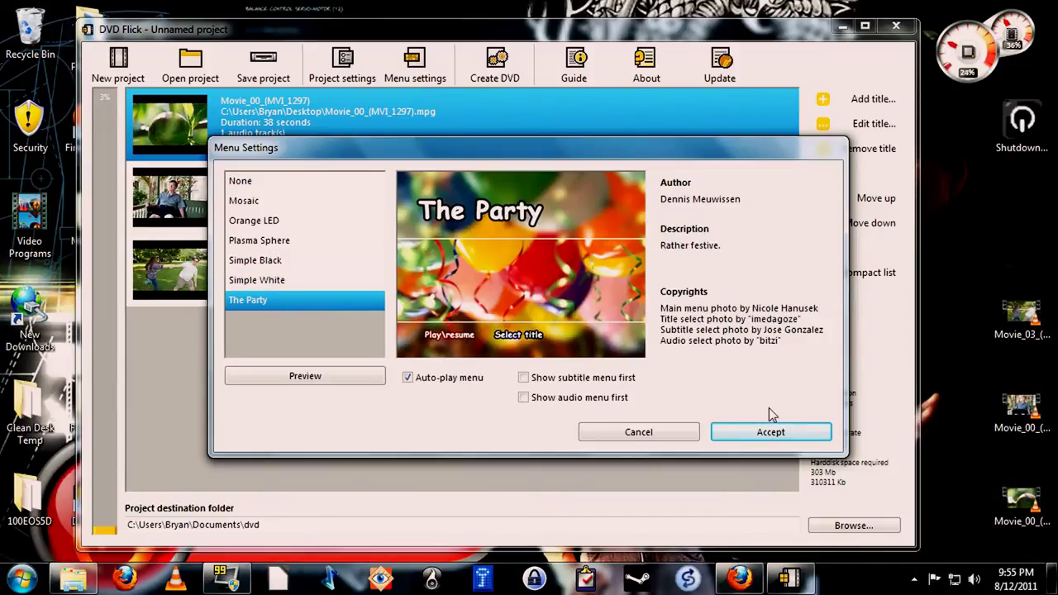
pyautogui.click(771, 432)
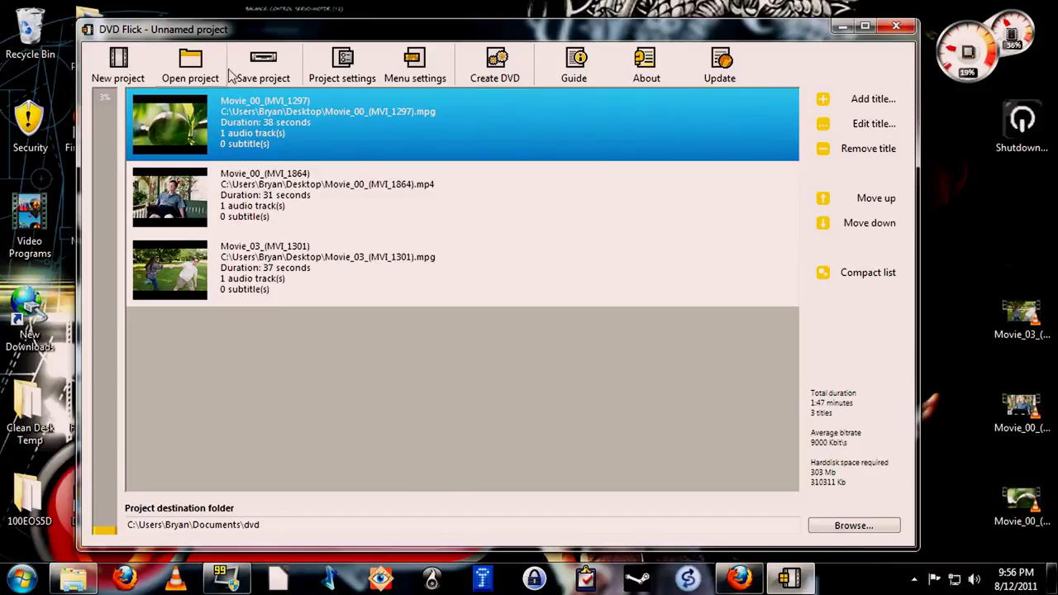
# Save the project to the Desktop as DVD Flick Test
pyautogui.click(290, 57)
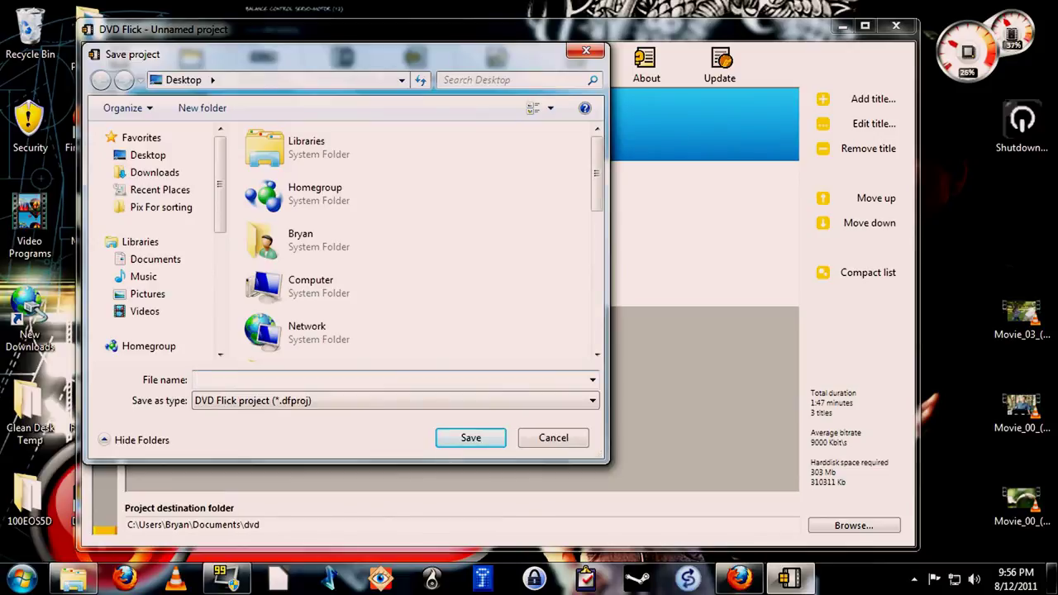
pyautogui.write('DVD Flick Test')
pyautogui.click(489, 434)
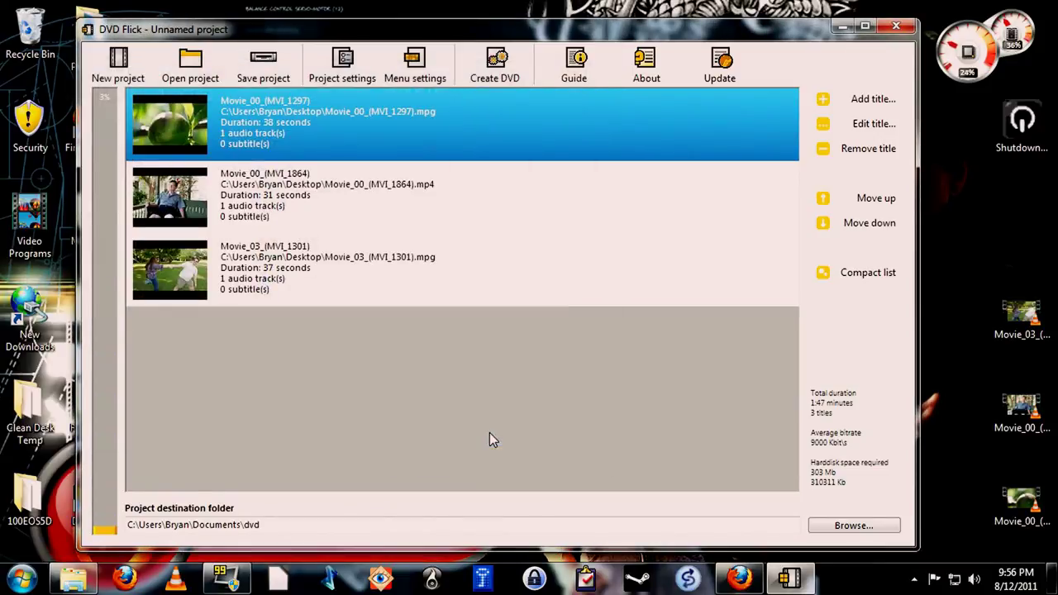
# Close DVD Flick, reopen the saved DVD Flick Test project from the desktop, and reposition its window
pyautogui.moveTo(321, 31); pyautogui.dragTo(300, 64)
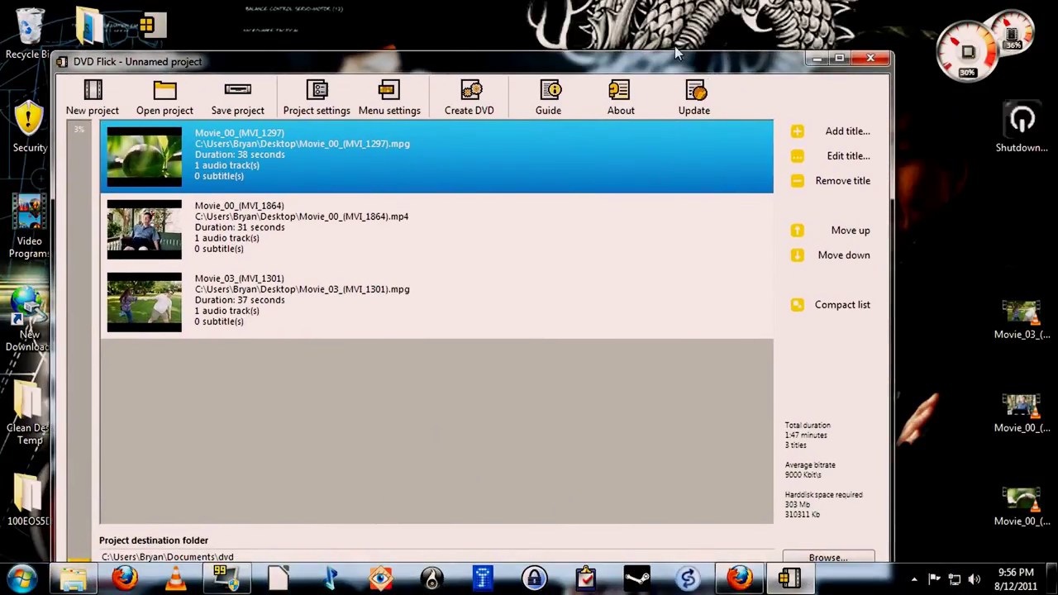
pyautogui.click(877, 59)
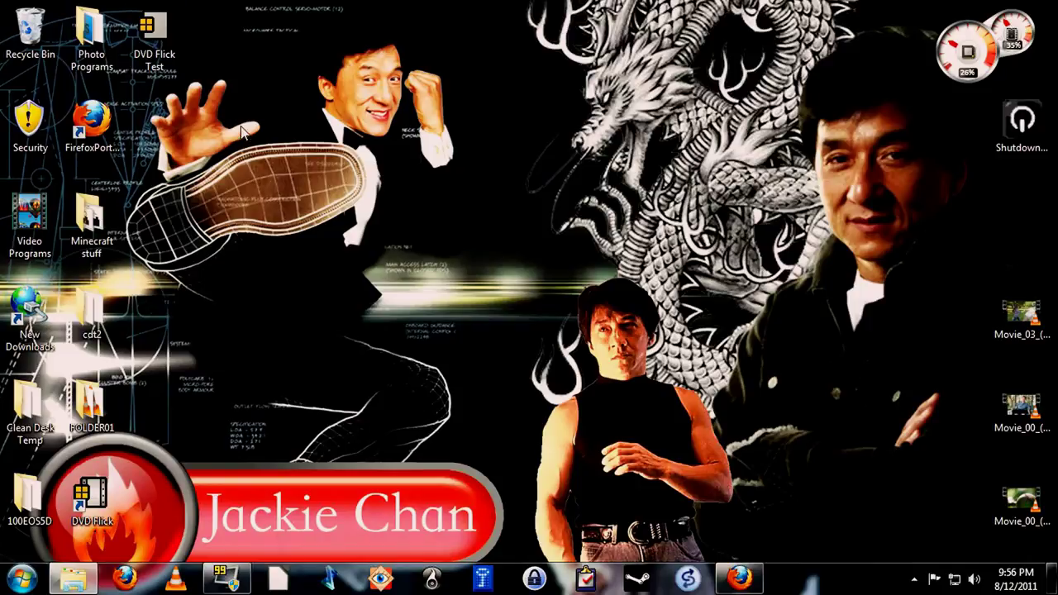
pyautogui.doubleClick(154, 37)
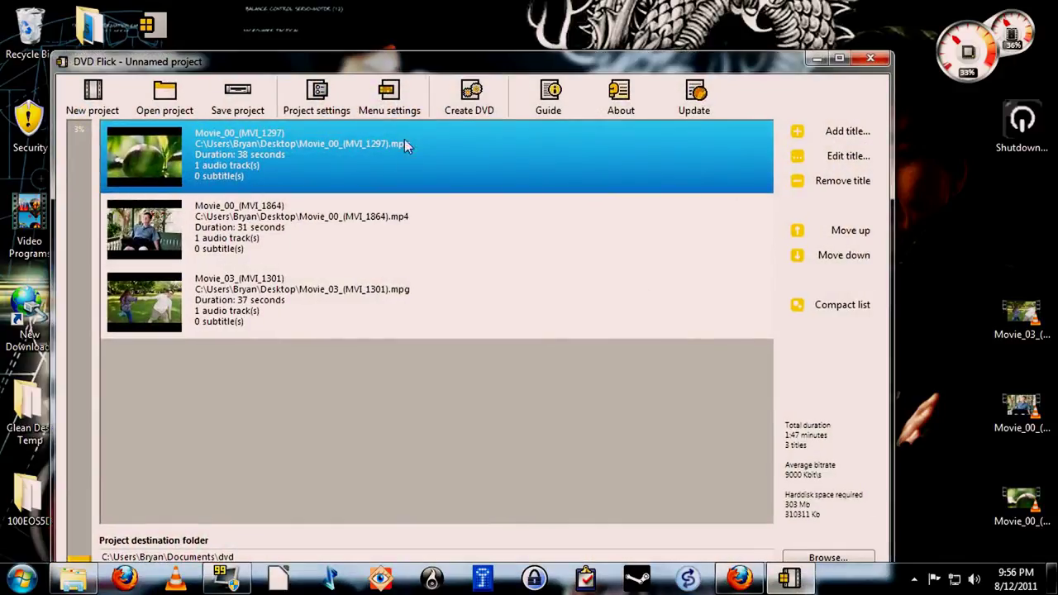
pyautogui.moveTo(403, 61); pyautogui.dragTo(440, 14)
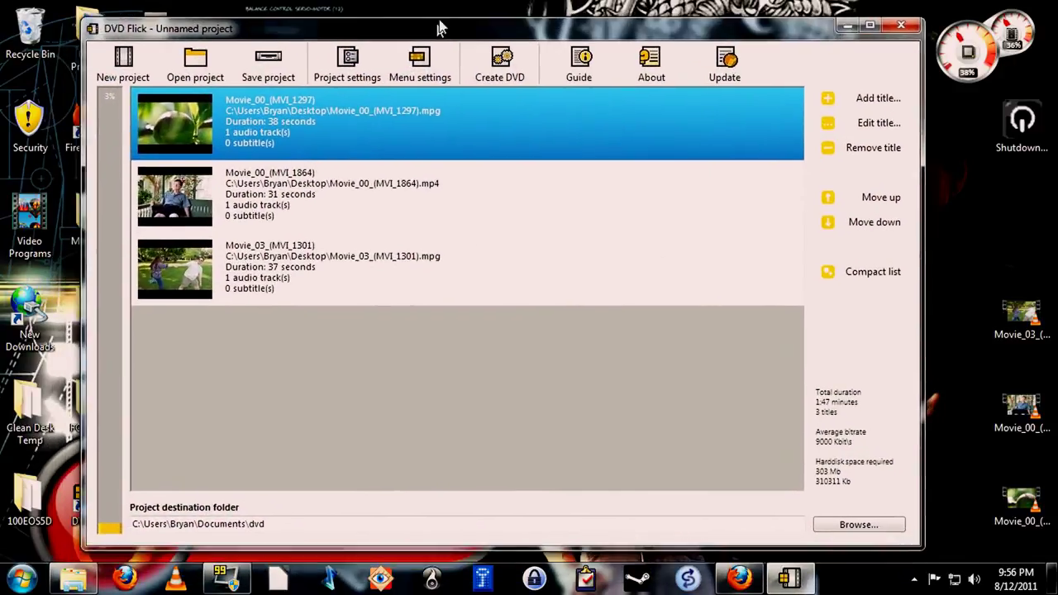